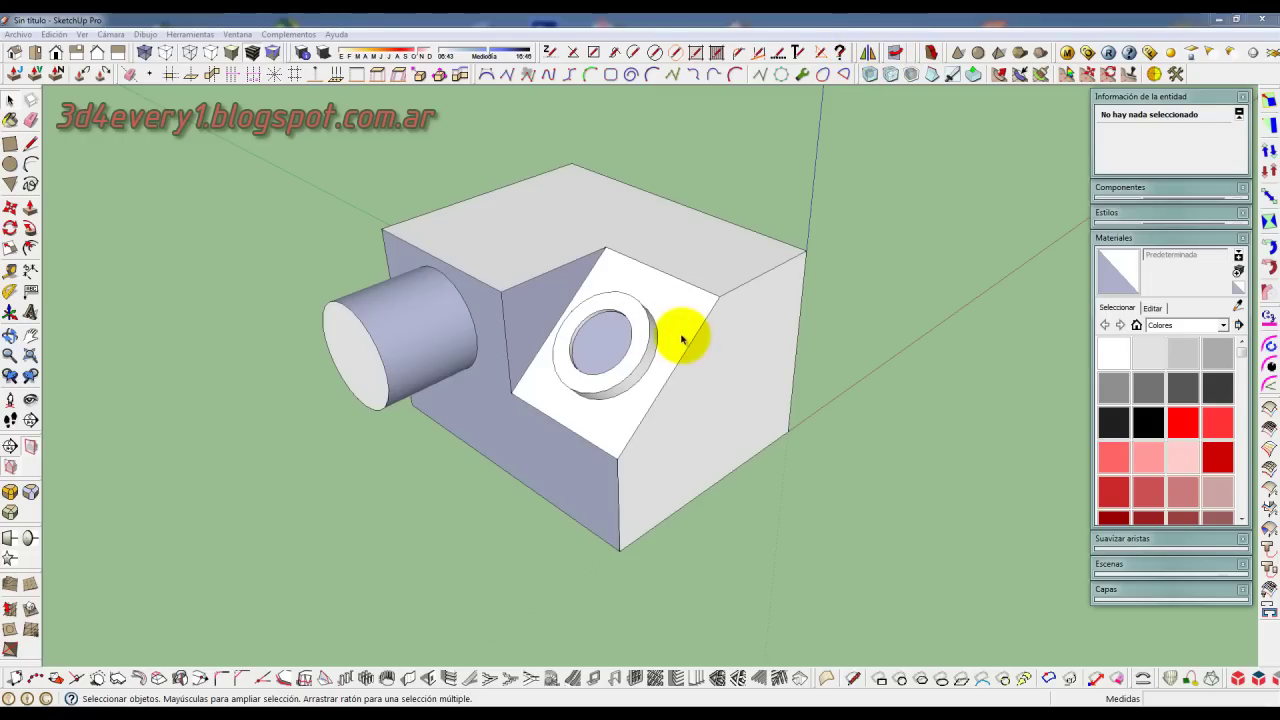
- Orbit to a frontal angle with the blue axis upright and zoom to frame the block
mouse_move(566, 323)
middle_down()
mouse_move(860, 263)
mouse_move(920, 297)
mouse_move(747, 318)
mouse_move(689, 363)
mouse_move(666, 349)
mouse_move(700, 371)
mouse_move(683, 399)
middle_up()
scroll(665, 297, down, 2)
scroll(660, 305, down, 3)
scroll(683, 399, up, 3)
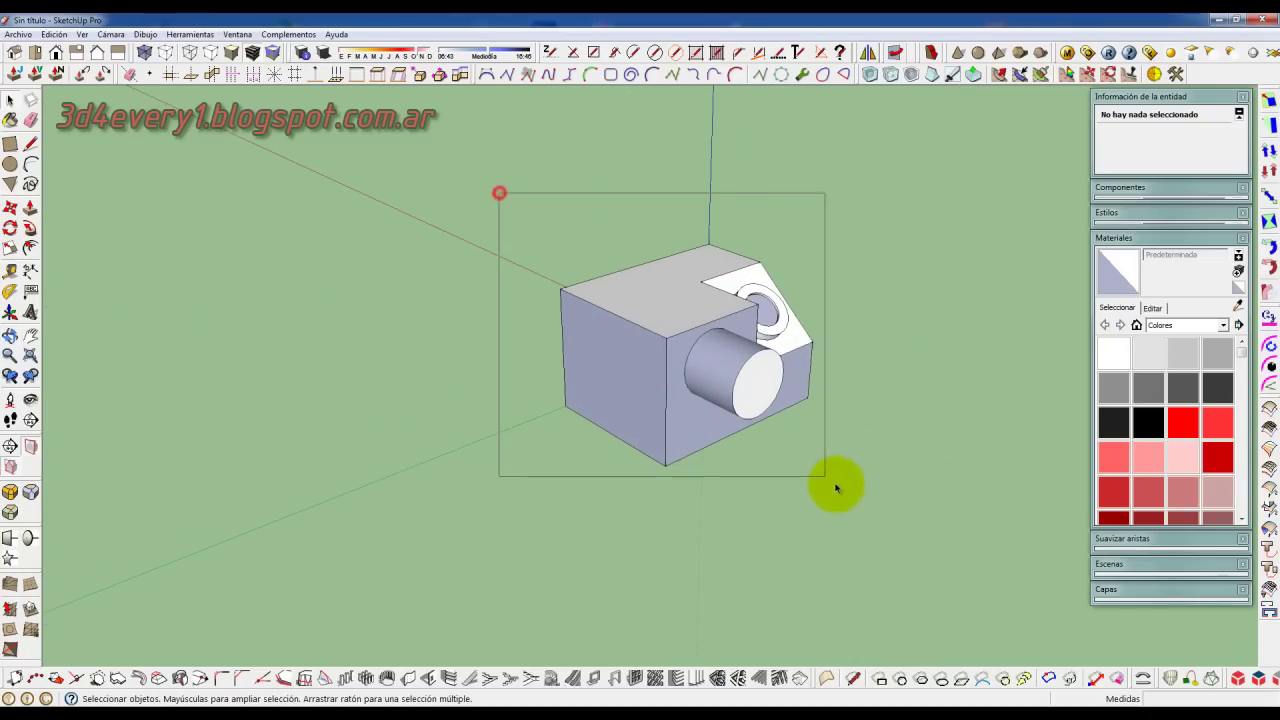
- Mirror the block and cylinder across its end face with the Mirror plugin, keeping the original
drag(795, 457, 897, 534)
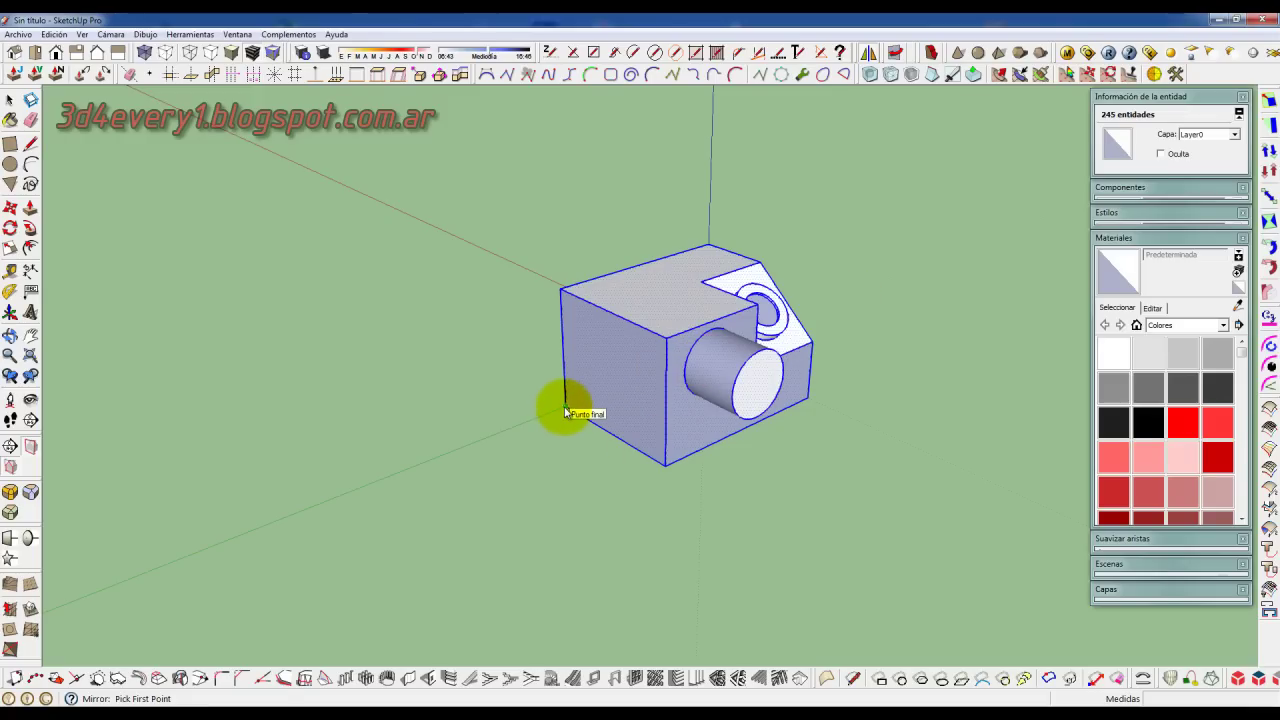
click(663, 470)
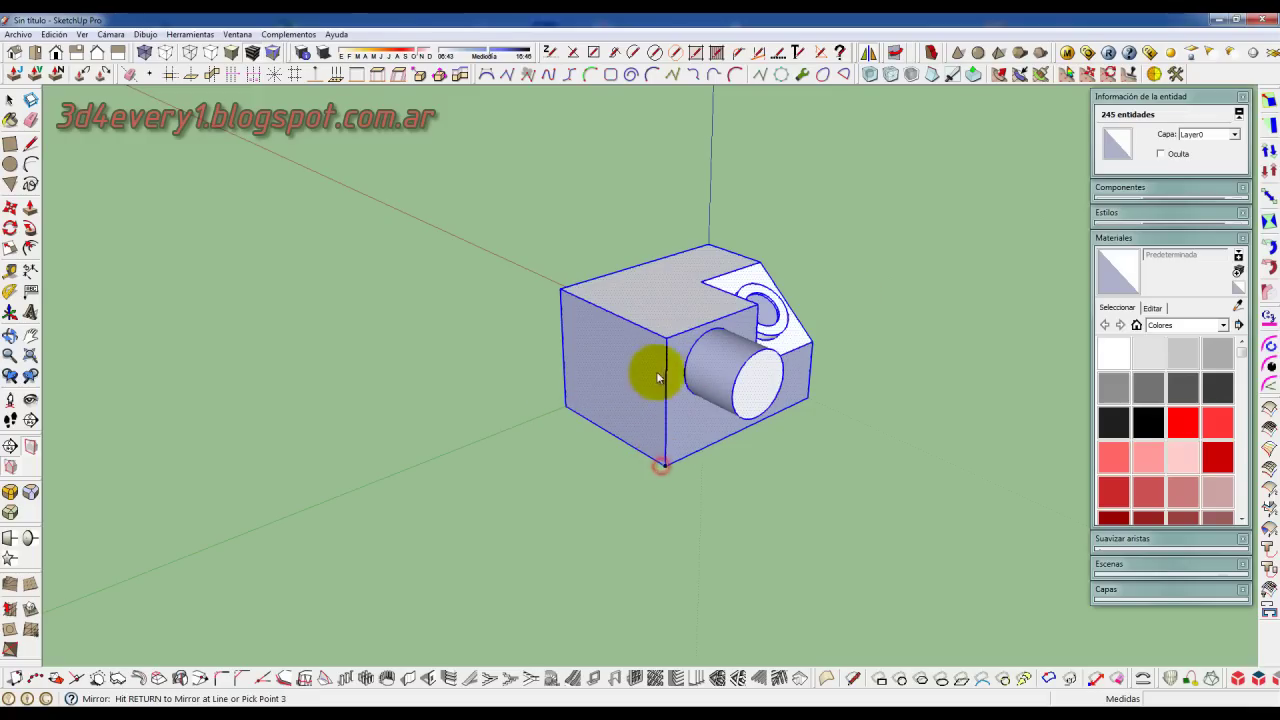
click(665, 345)
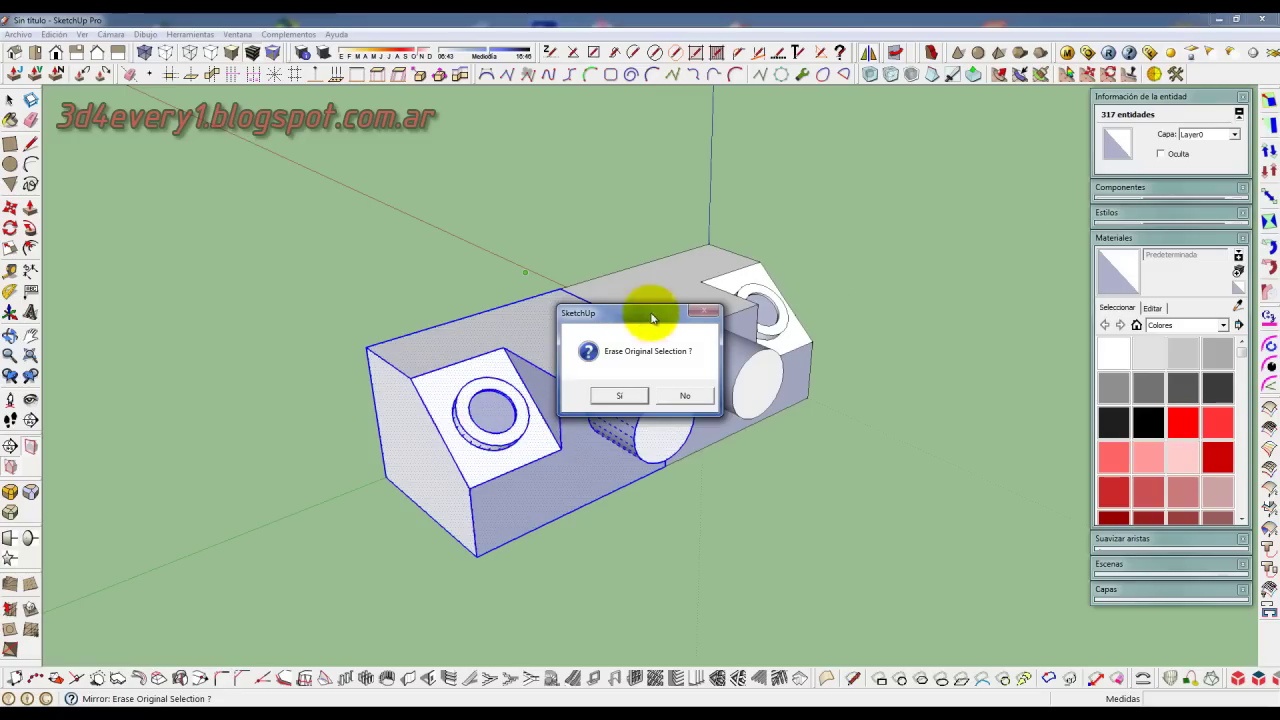
drag(655, 317, 557, 148)
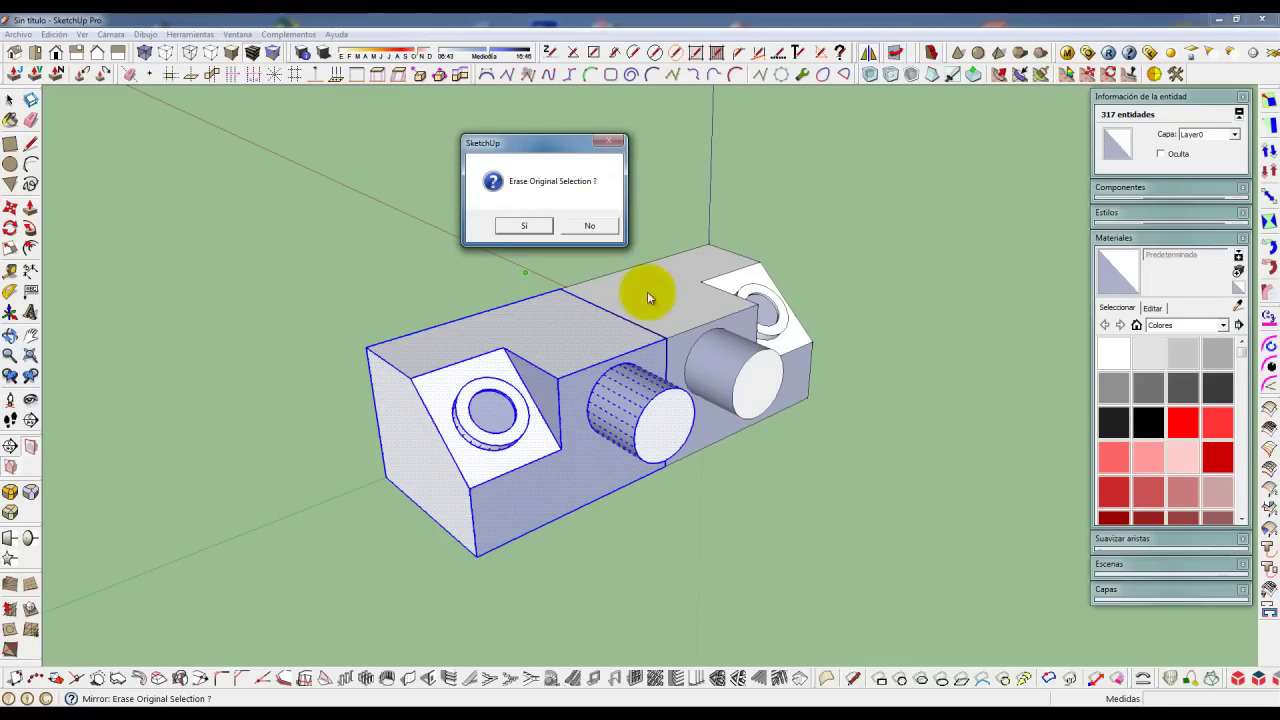
click(600, 229)
mouse_move(643, 337)
middle_down()
mouse_move(749, 320)
mouse_move(601, 330)
middle_up()
scroll(601, 330, down, 3)
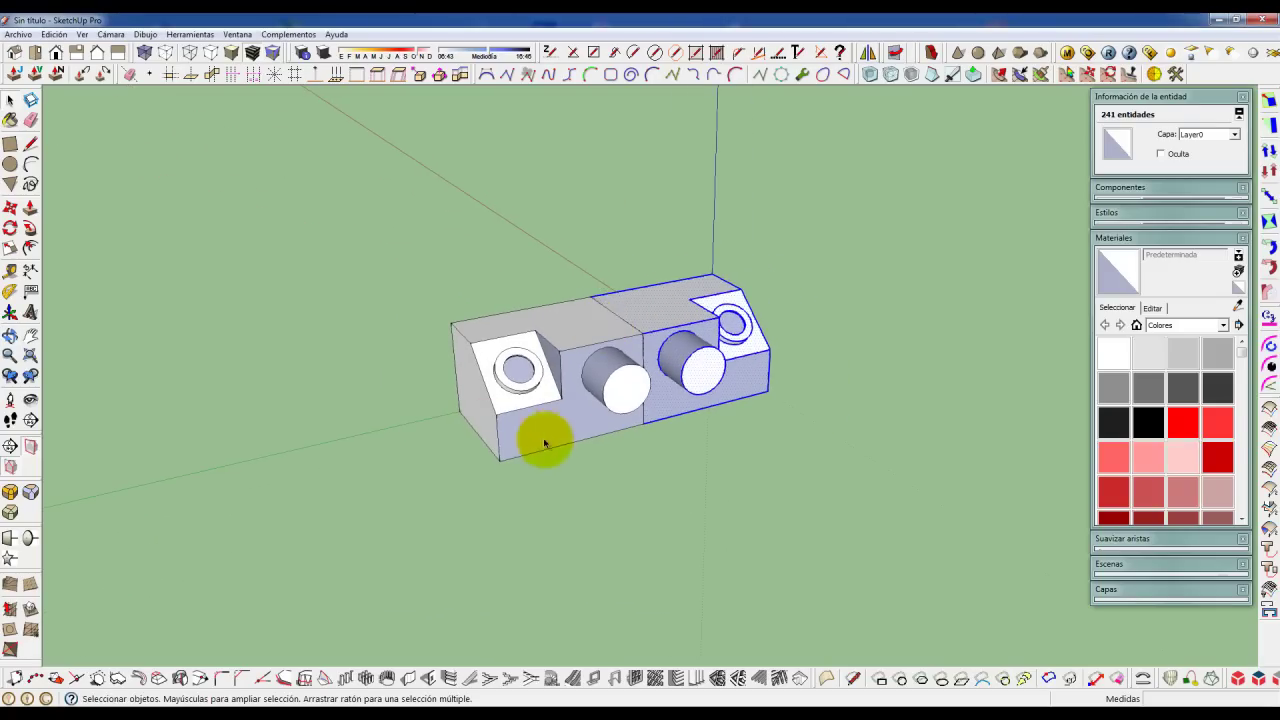
- Mirror the long assembly downward about its bottom edge, keeping the original, giving four cylinders
middle_drag(543, 437, 634, 329)
mouse_move(543, 463)
middle_down()
mouse_move(643, 414)
mouse_move(528, 277)
mouse_move(687, 471)
middle_up()
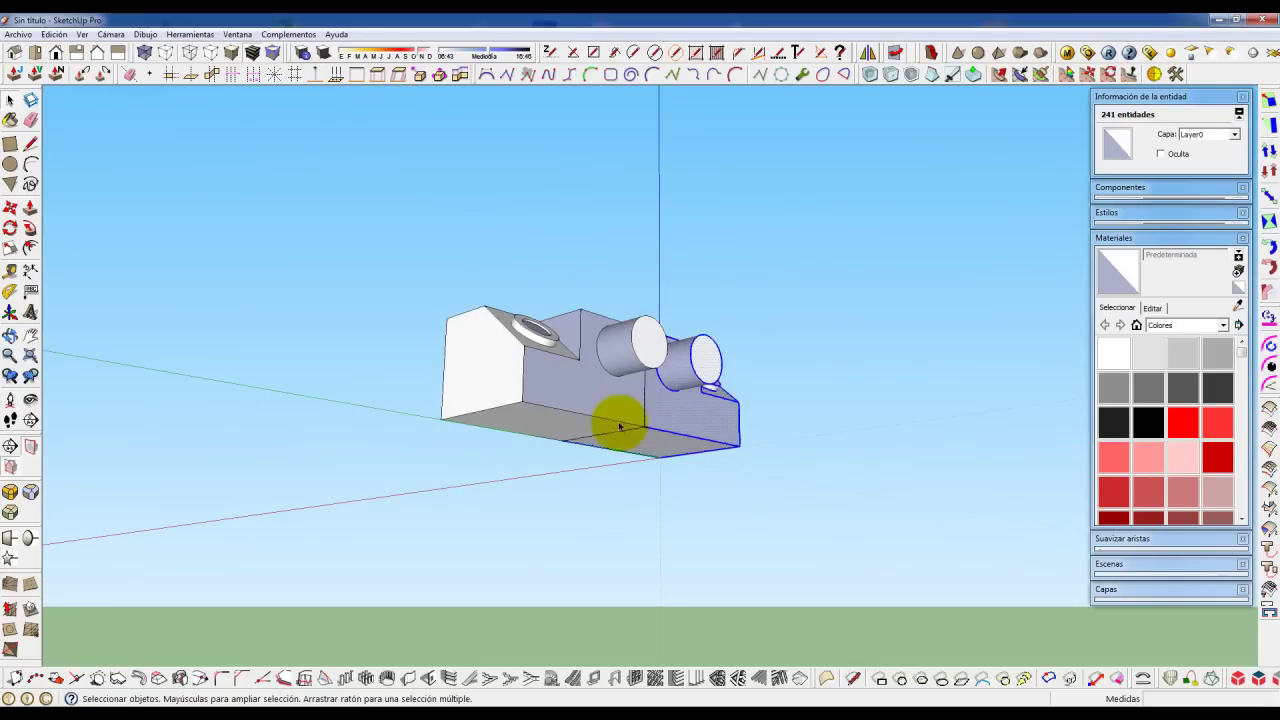
scroll(664, 438, down, 2)
mouse_move(649, 409)
middle_down()
mouse_move(614, 429)
mouse_move(620, 391)
mouse_move(594, 457)
middle_up()
mouse_move(429, 234)
mouse_down()
mouse_move(566, 377)
mouse_move(794, 543)
mouse_up()
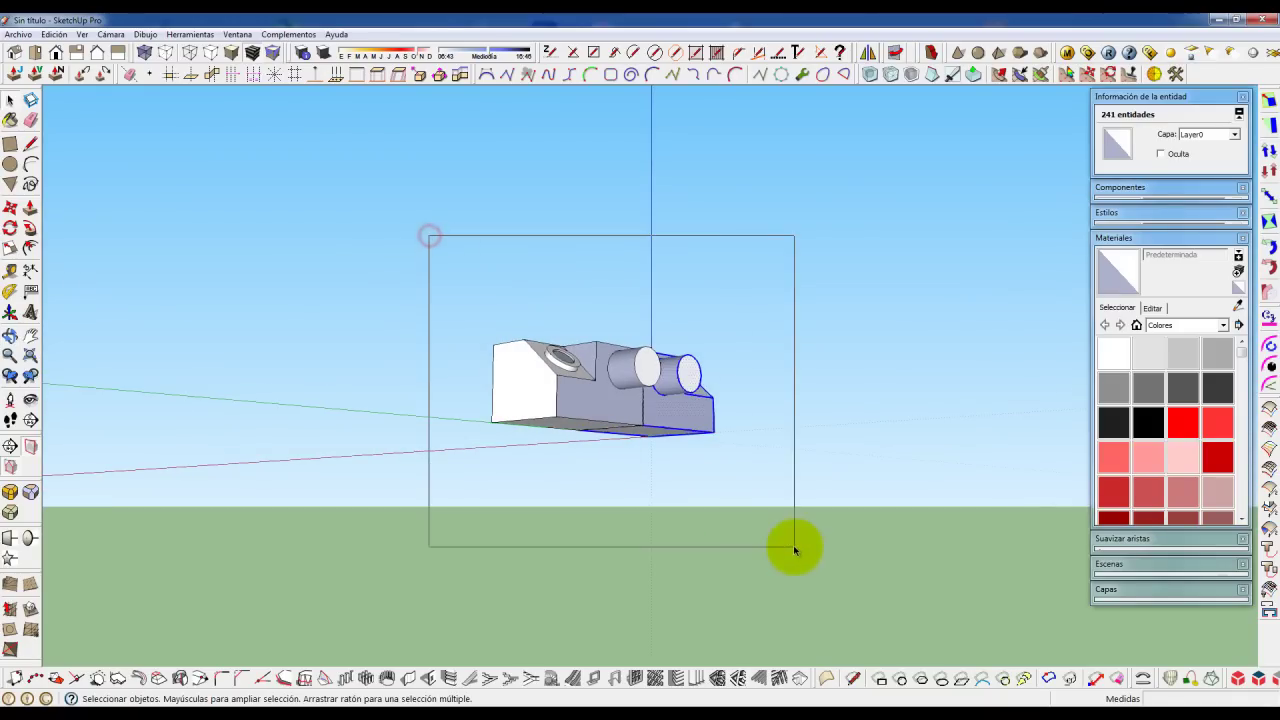
click(867, 52)
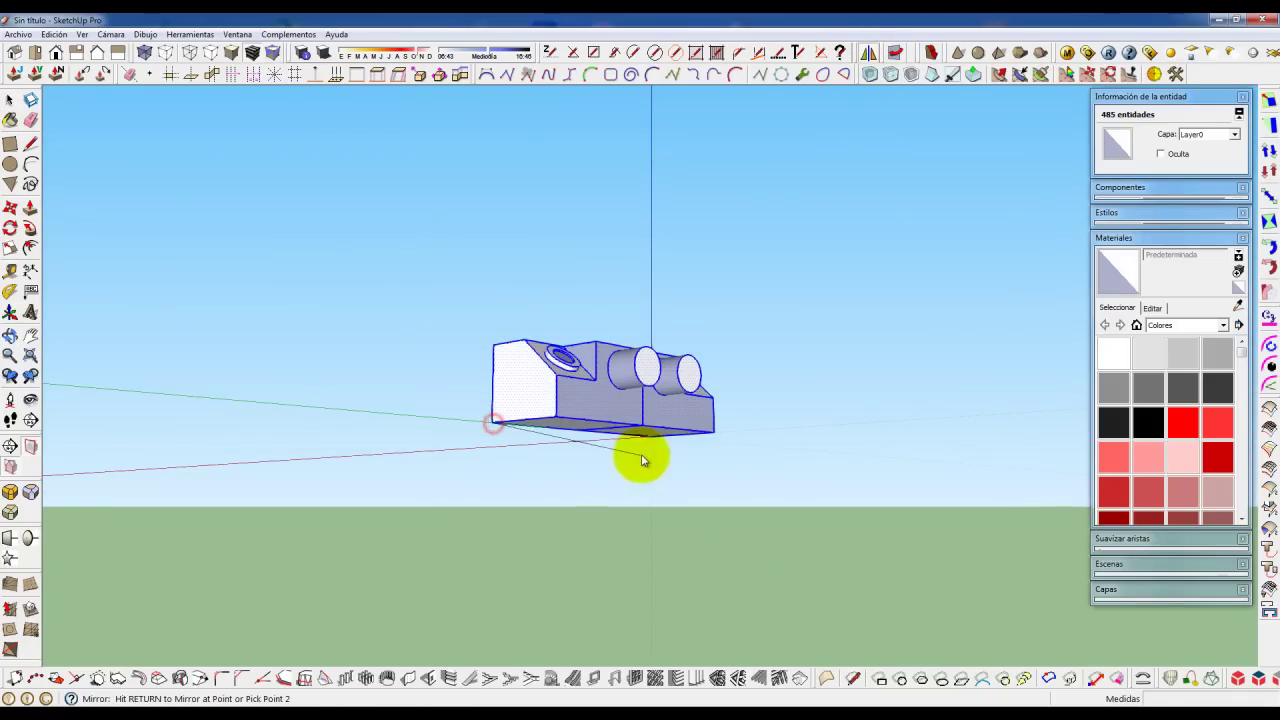
middle_drag(646, 443, 705, 337)
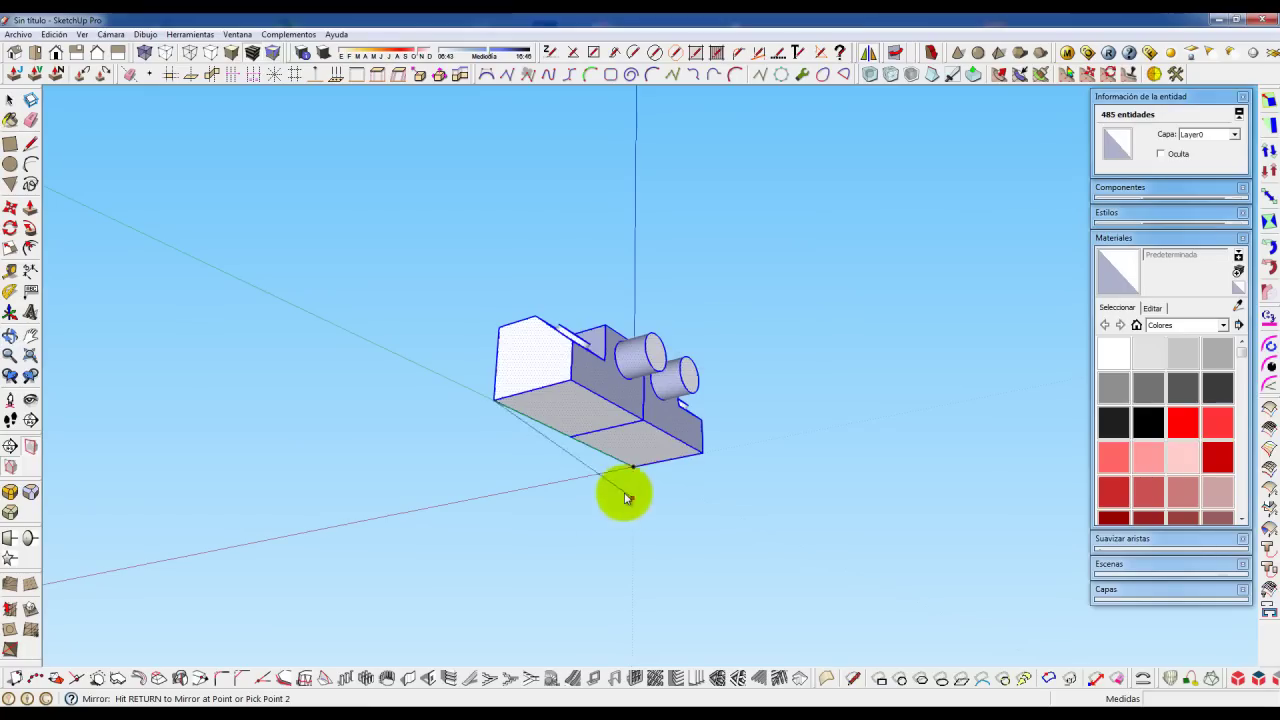
click(700, 450)
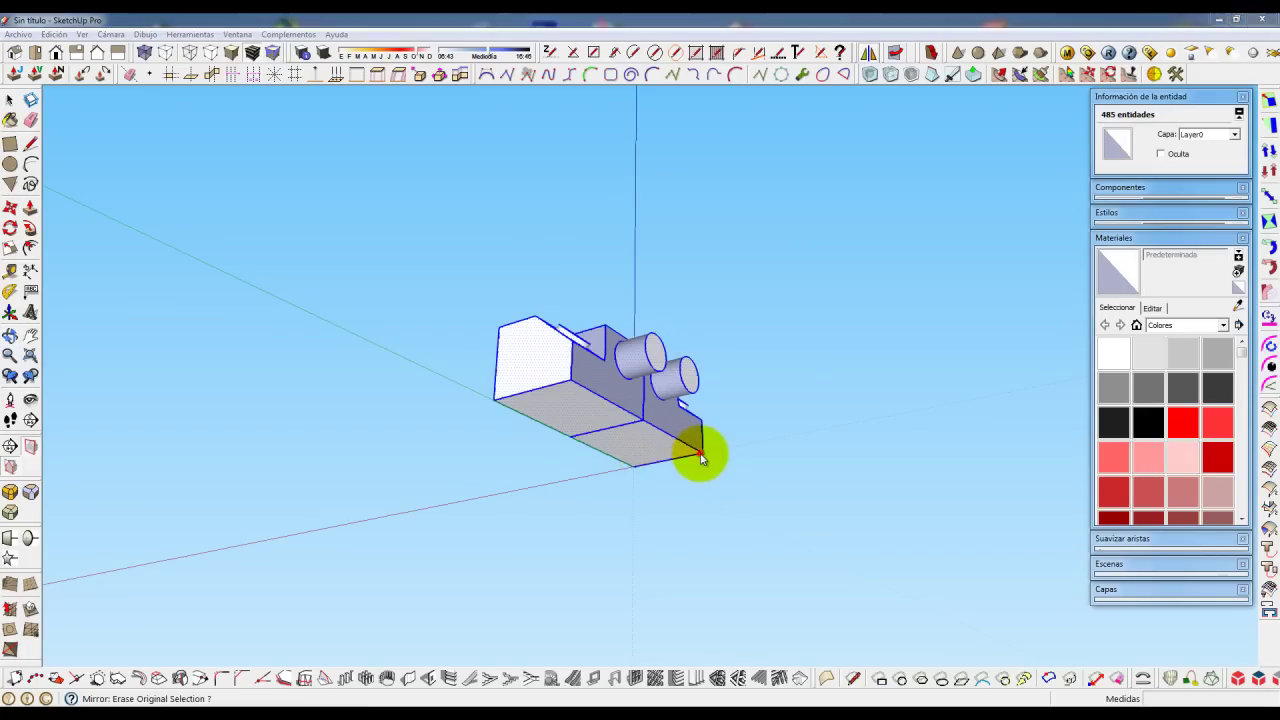
drag(663, 312, 688, 183)
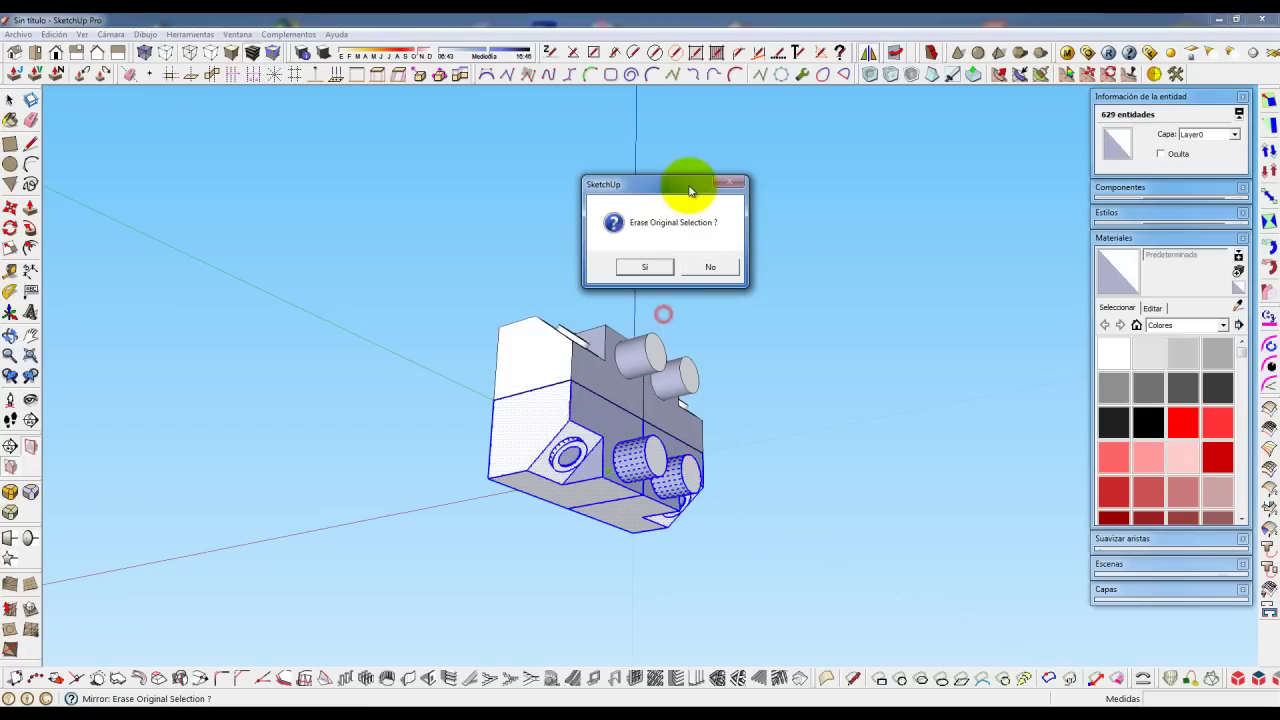
click(718, 270)
mouse_move(714, 311)
middle_down()
mouse_move(641, 408)
mouse_move(640, 491)
middle_up()
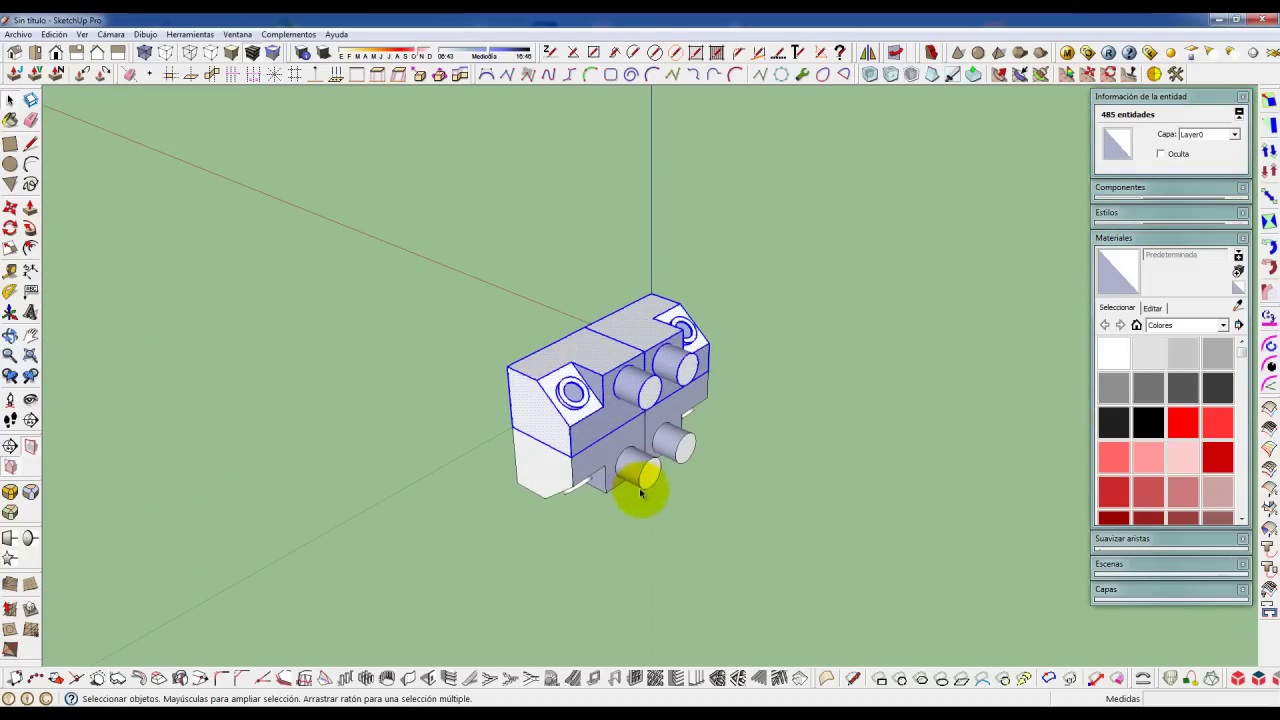
- Copy the four-block assembly aside with Move+Ctrl and flip the copy by scaling -1 along red
click(660, 517)
mouse_move(606, 386)
middle_down()
mouse_move(488, 420)
mouse_move(608, 391)
mouse_move(543, 429)
mouse_move(546, 440)
middle_up()
scroll(540, 423, up, 2)
scroll(543, 434, up, 2)
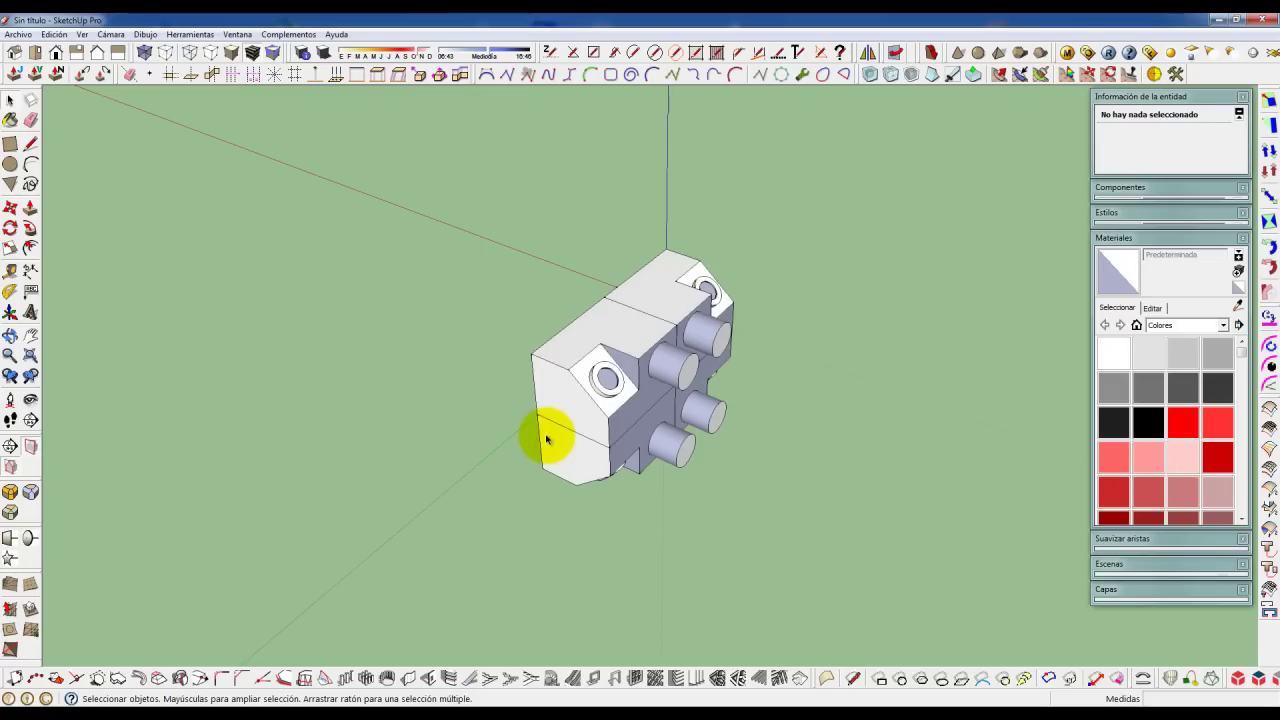
drag(462, 164, 838, 558)
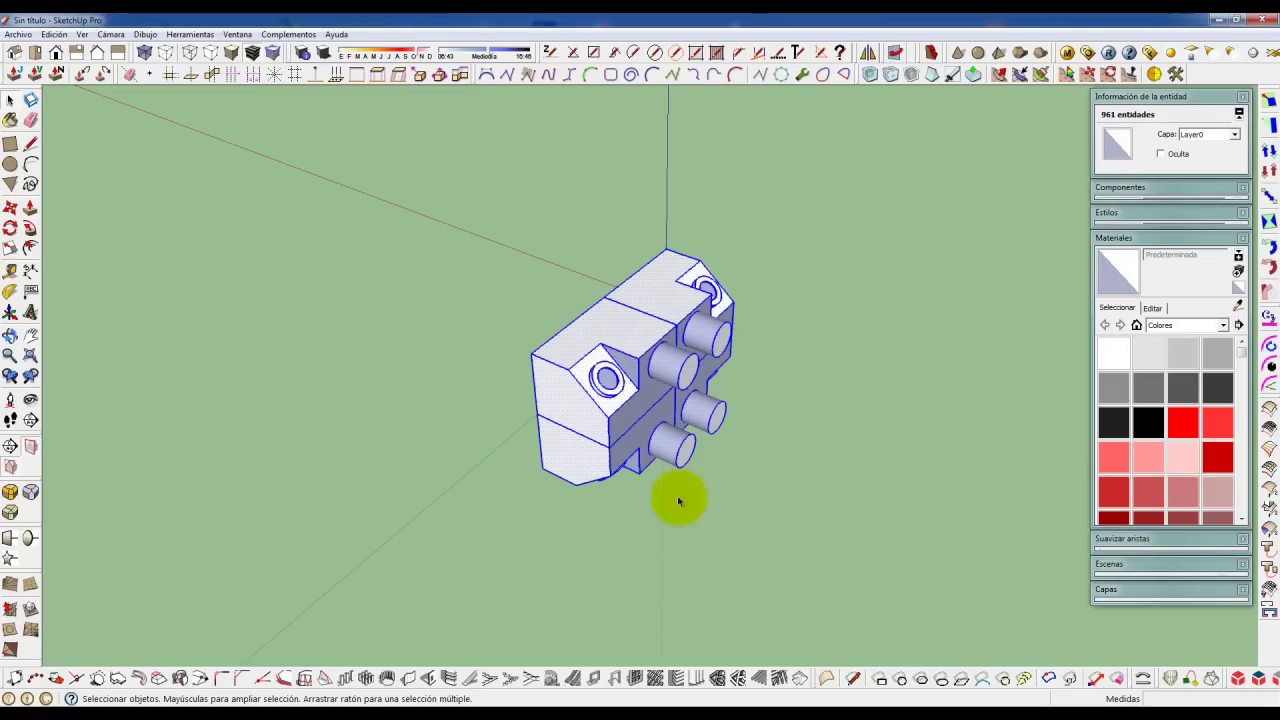
key(m)
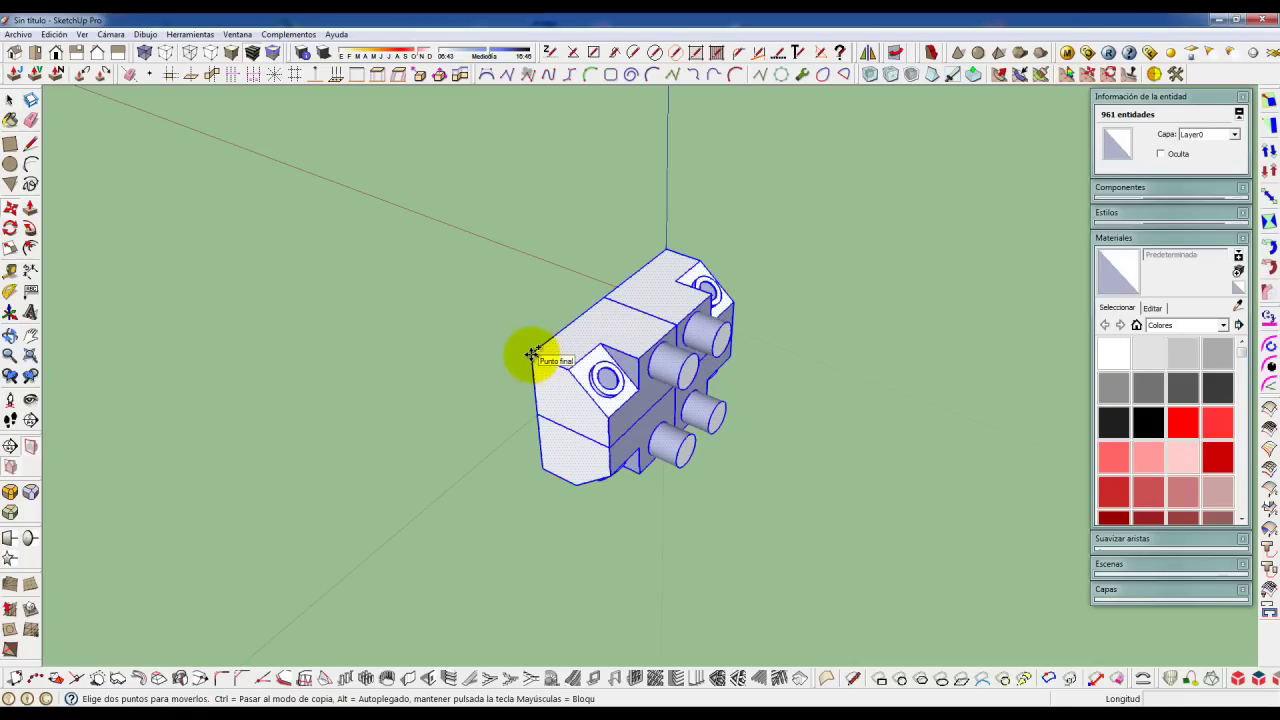
click(533, 353)
key(ctrl)
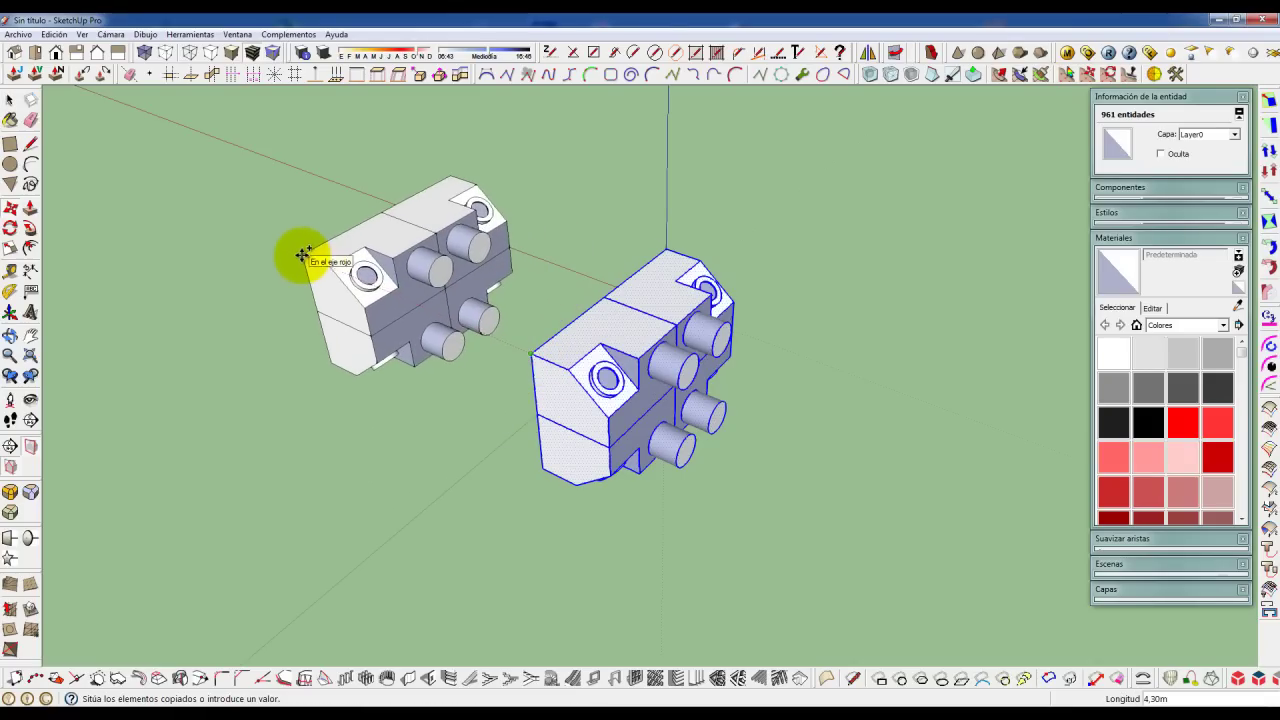
click(308, 256)
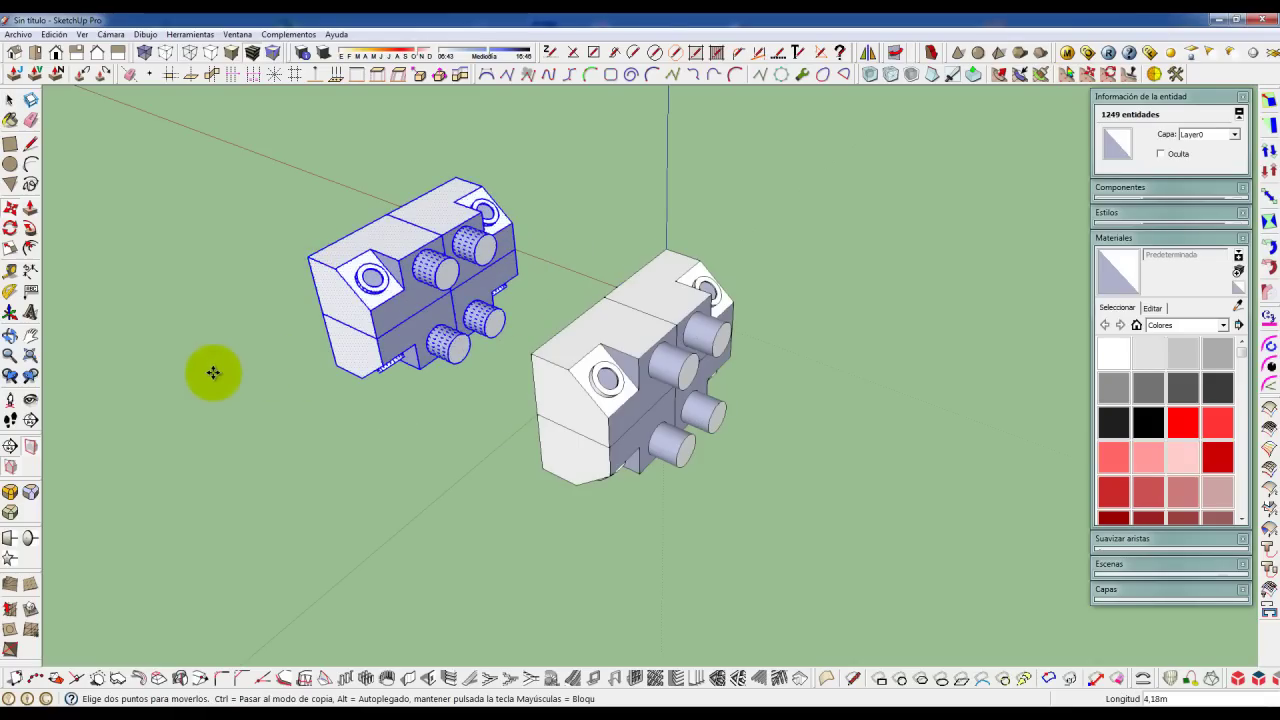
key(s)
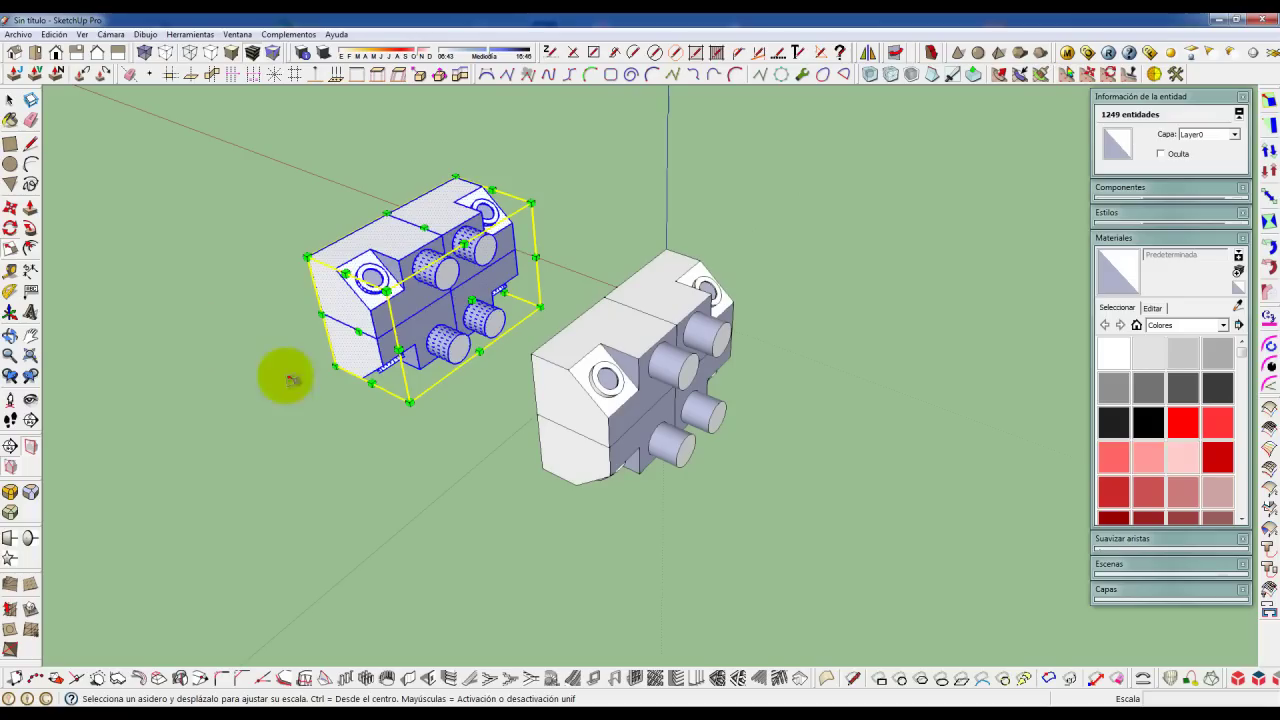
drag(472, 300, 320, 226)
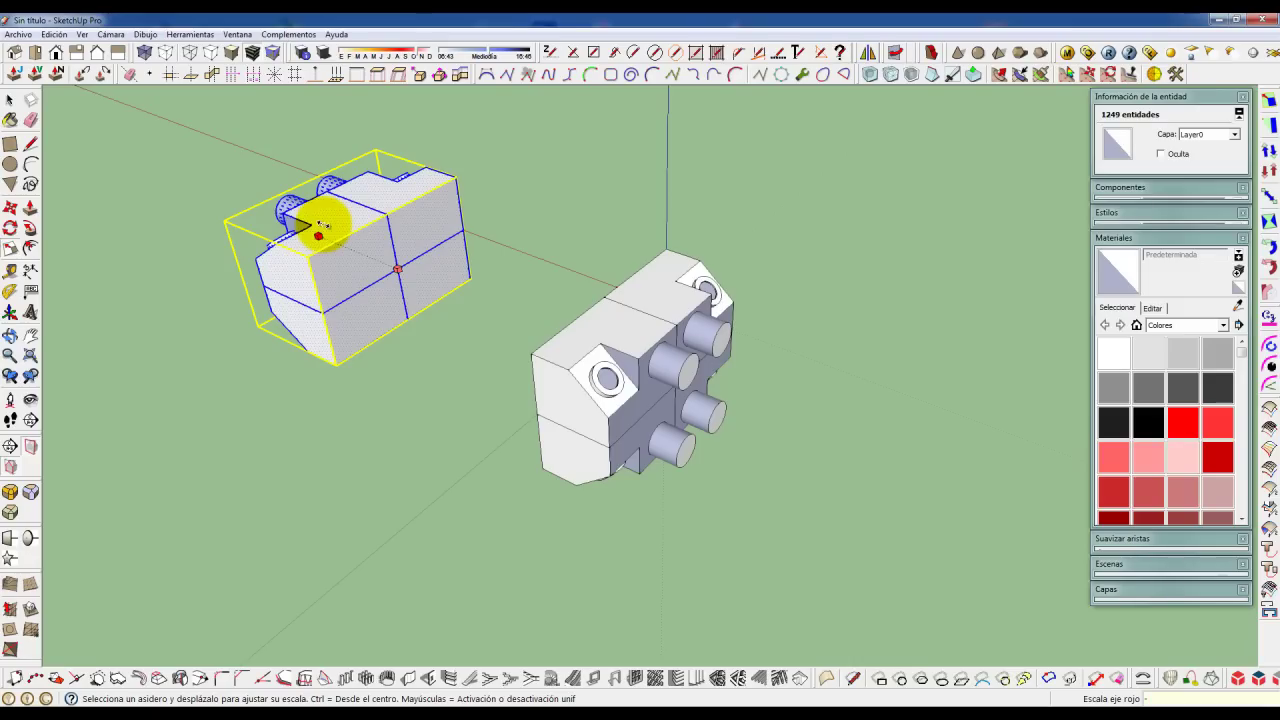
click(330, 228)
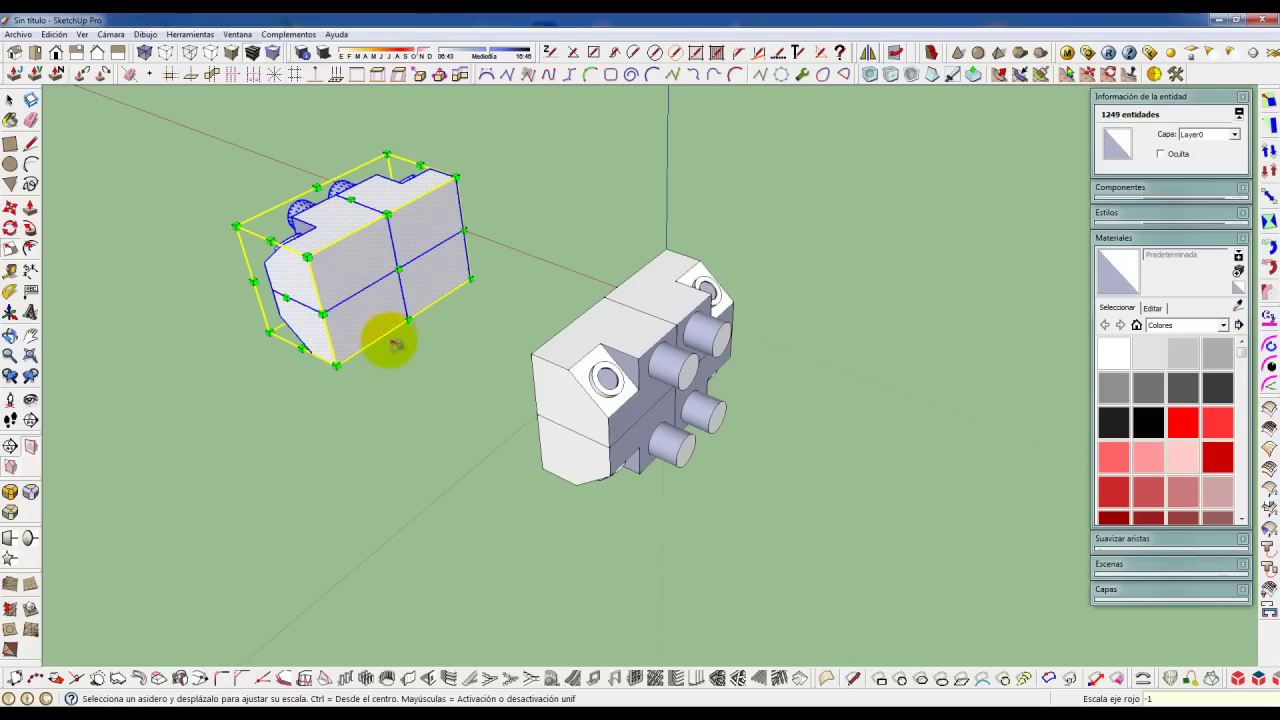
- Move the flipped copy back so it docks against the original, forming a symmetric block
key(m)
click(309, 257)
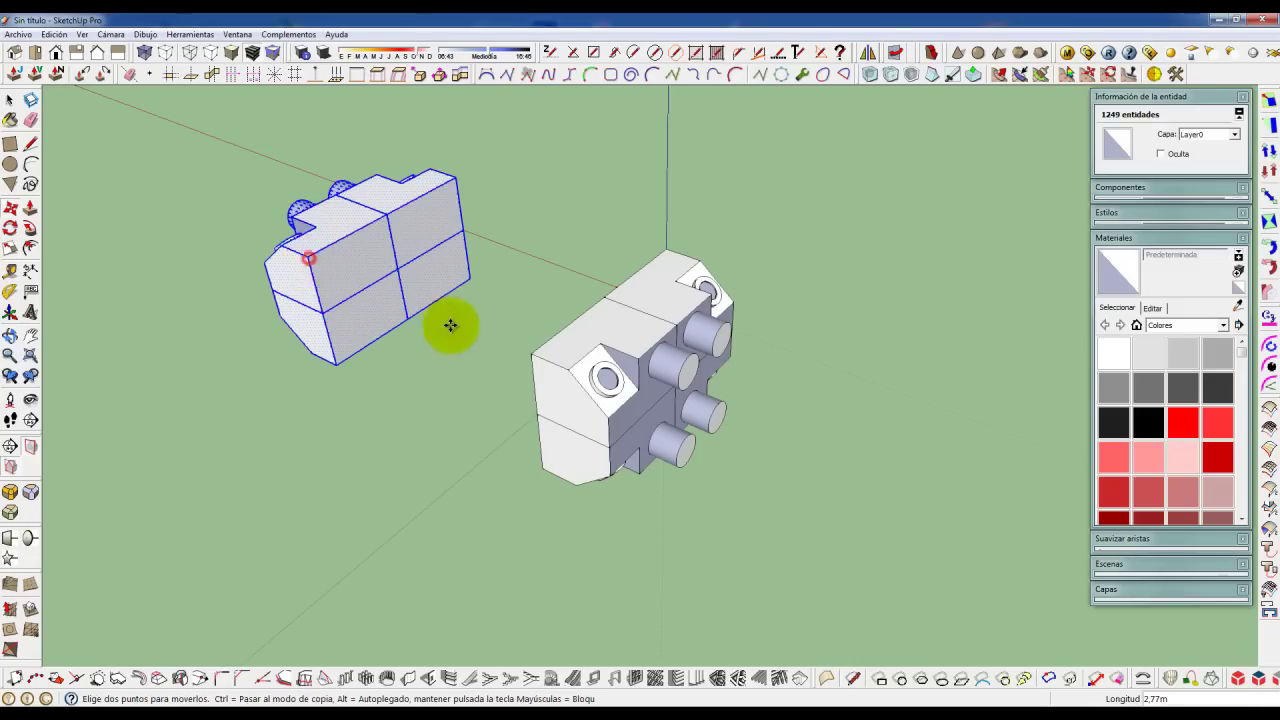
click(531, 356)
mouse_move(441, 441)
middle_down()
mouse_move(591, 397)
mouse_move(800, 366)
middle_up()
mouse_move(366, 429)
middle_down()
mouse_move(565, 358)
mouse_move(509, 420)
middle_up()
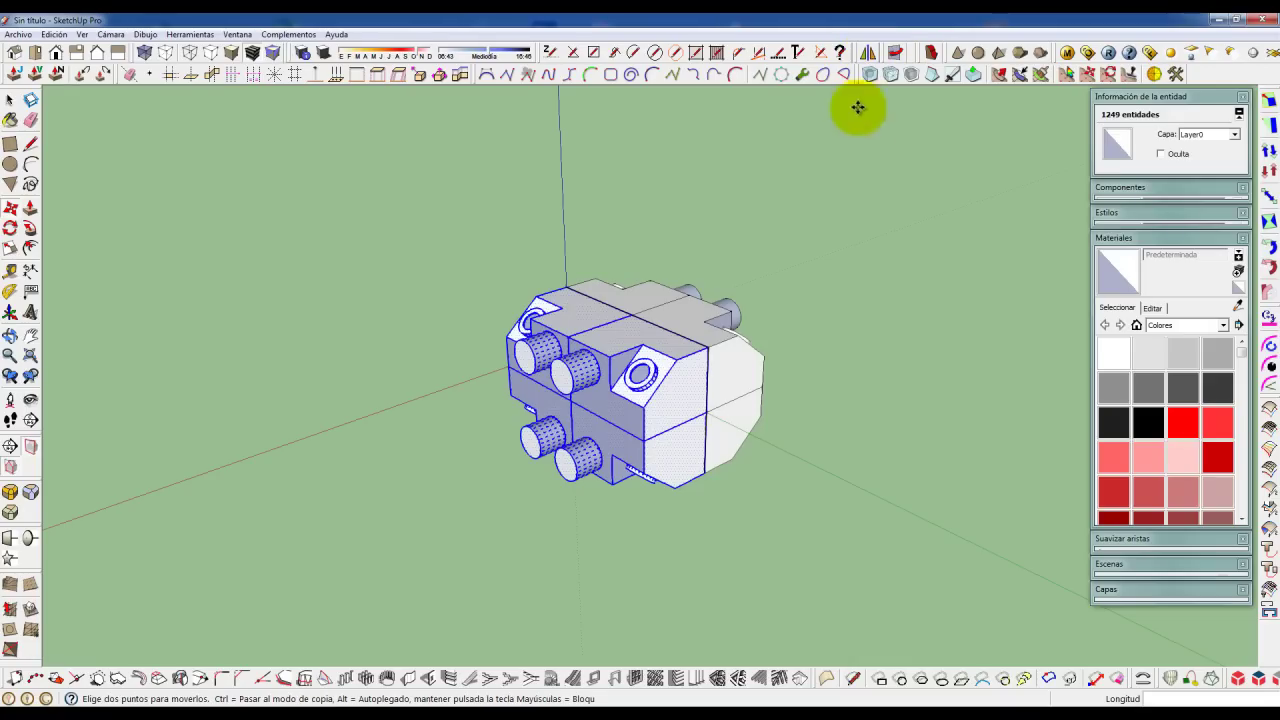
mouse_move(806, 371)
middle_down()
mouse_move(531, 409)
mouse_move(629, 397)
middle_up()
mouse_move(706, 409)
middle_down()
mouse_move(509, 423)
mouse_move(641, 420)
mouse_move(623, 400)
mouse_move(543, 440)
mouse_move(485, 422)
mouse_move(500, 415)
middle_up()
key(m)
scroll(652, 398, up, 2)
scroll(652, 398, up, 1)
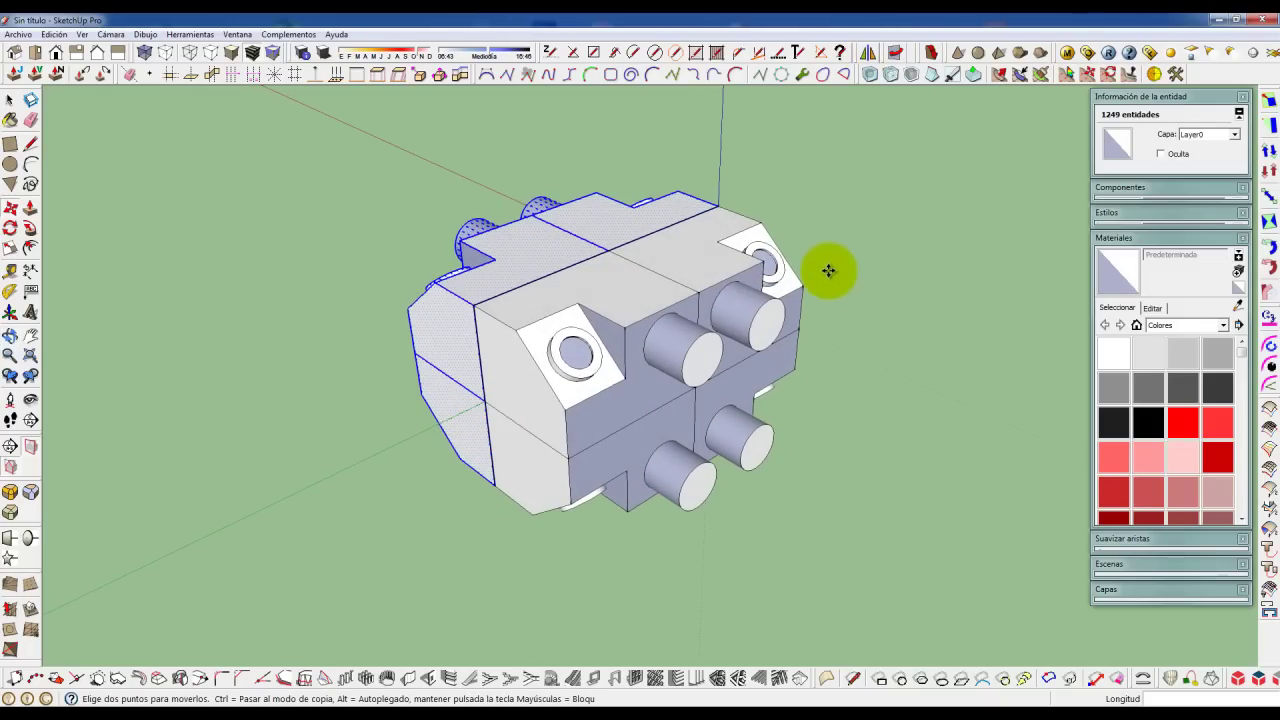
- Bring up the Face settings of the current style in the Styles tray's Edit section
middle_drag(506, 406, 580, 410)
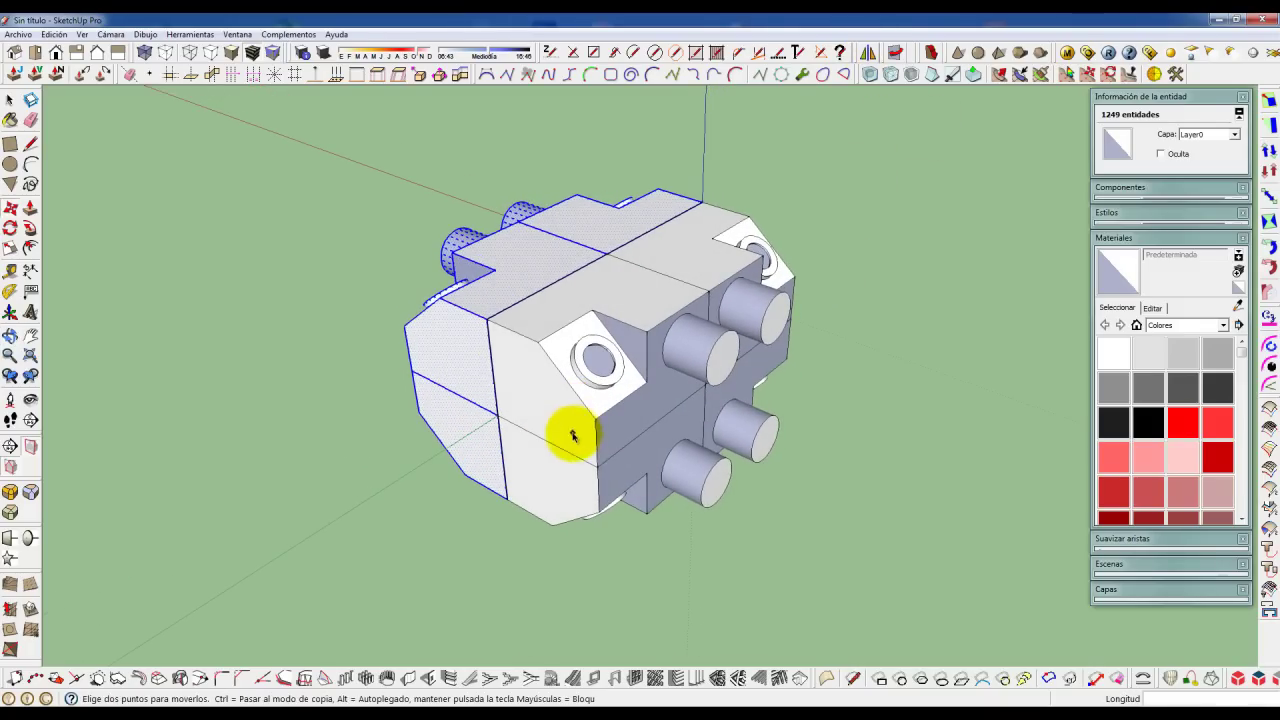
click(548, 408)
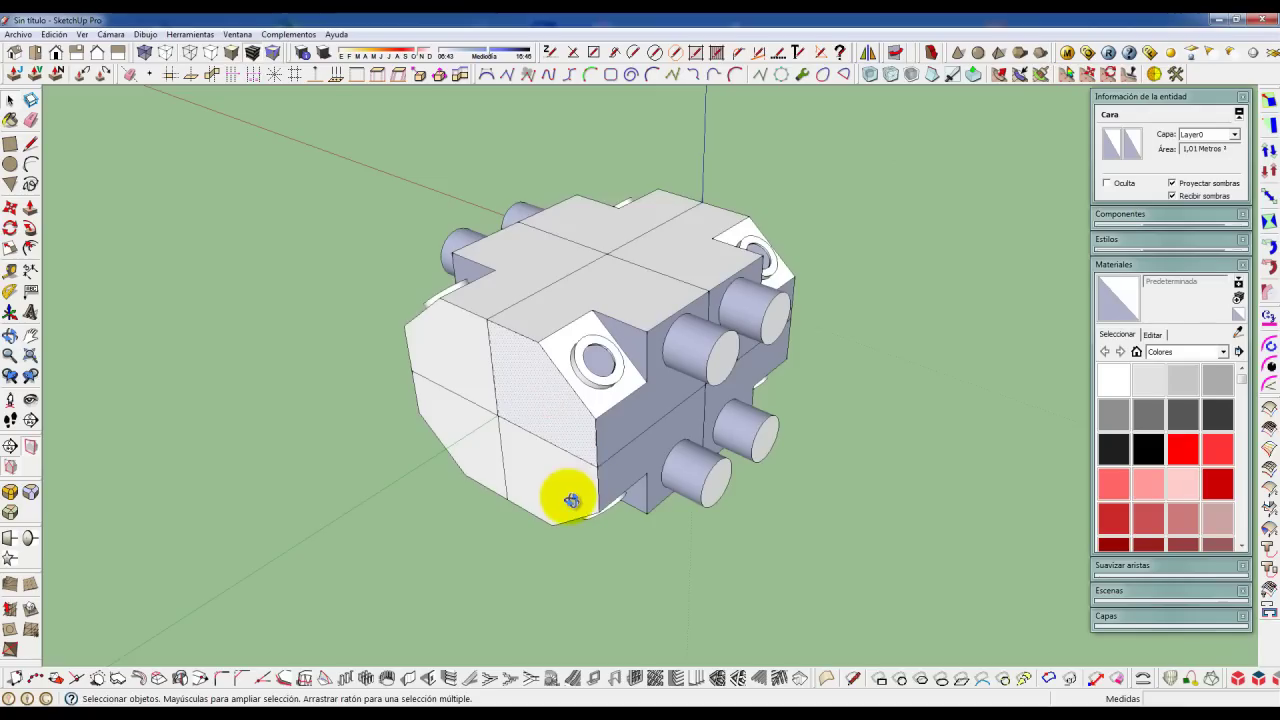
middle_drag(563, 491, 561, 478)
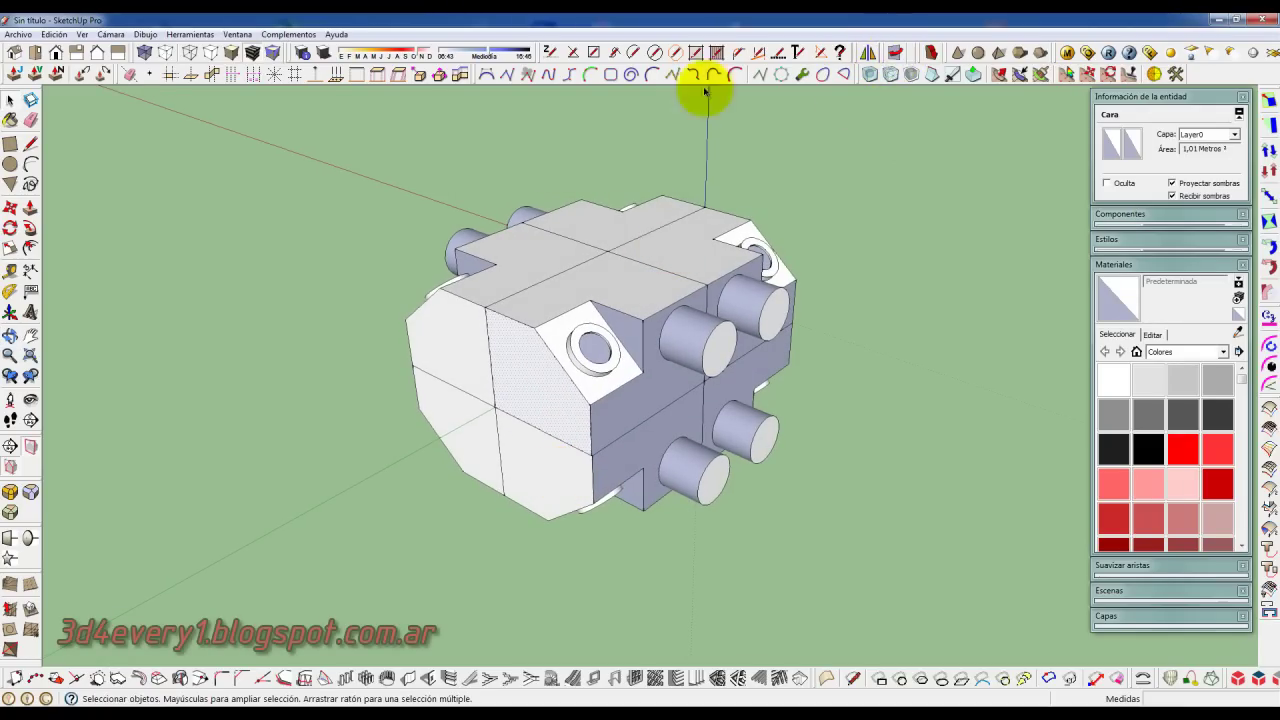
mouse_move(509, 423)
middle_down()
mouse_move(594, 425)
mouse_move(558, 473)
mouse_move(648, 409)
mouse_move(703, 316)
middle_up()
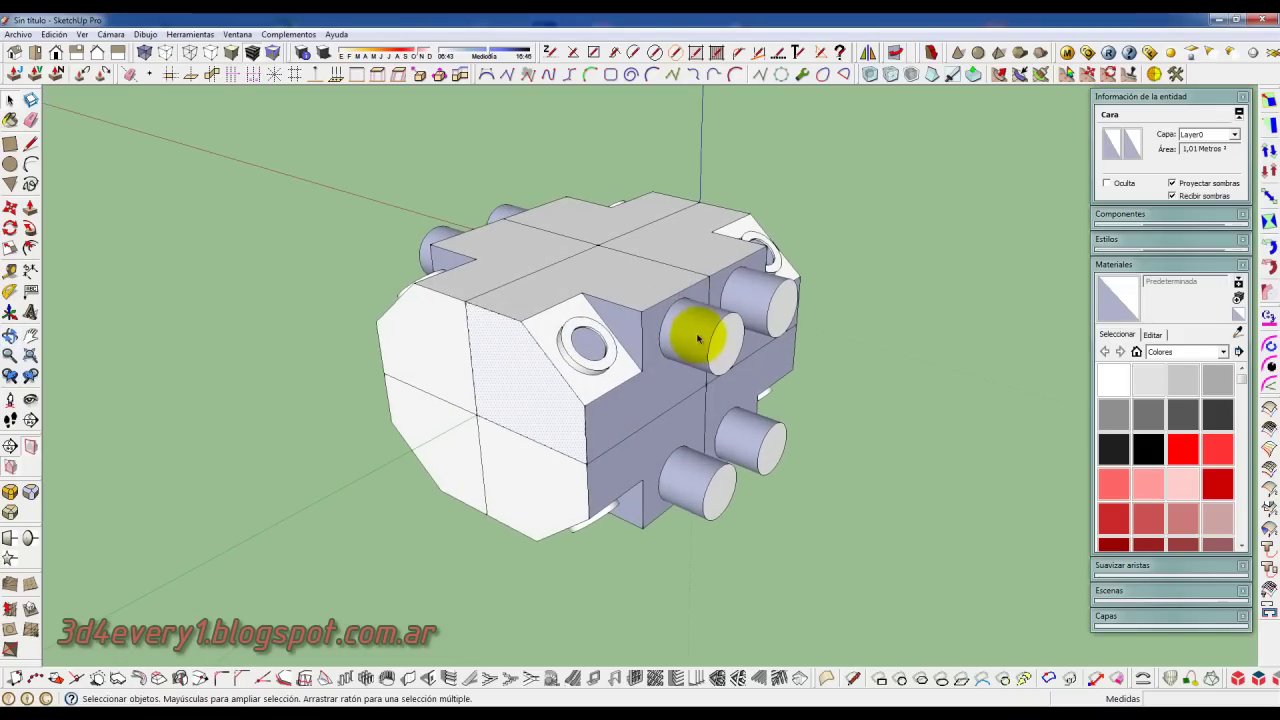
click(1206, 265)
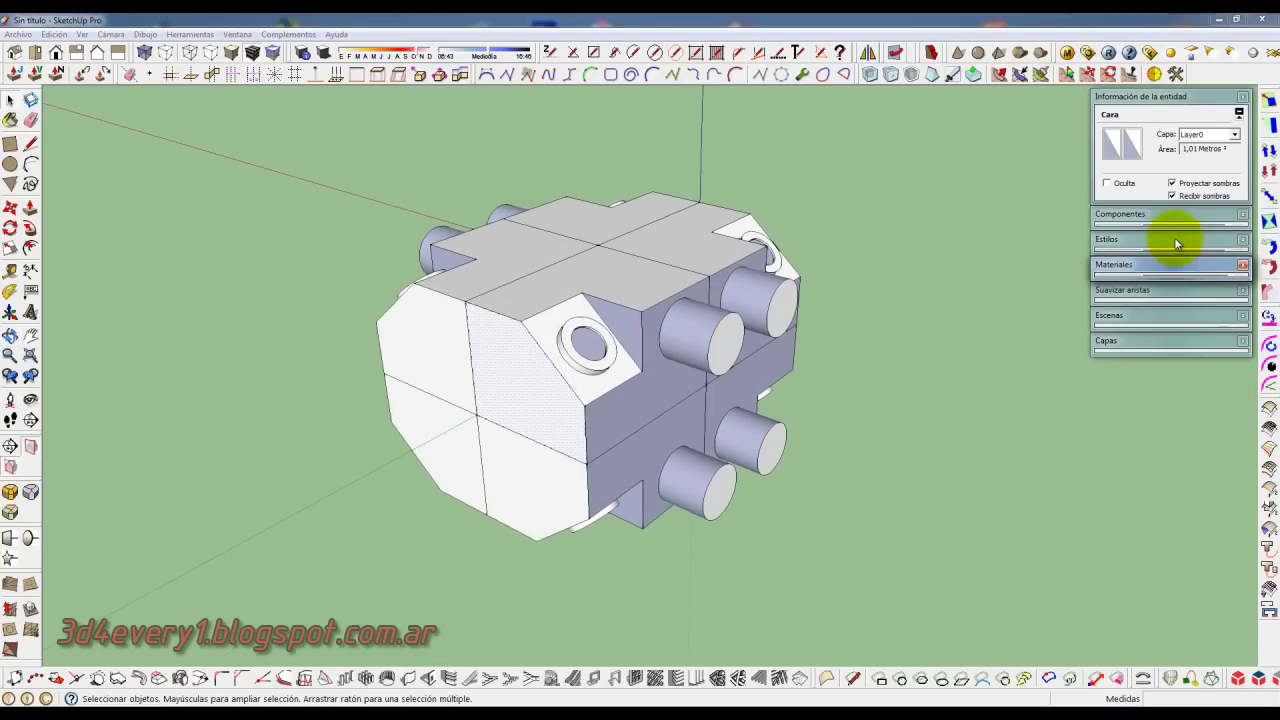
click(1176, 241)
click(1153, 310)
click(1156, 327)
click(1138, 327)
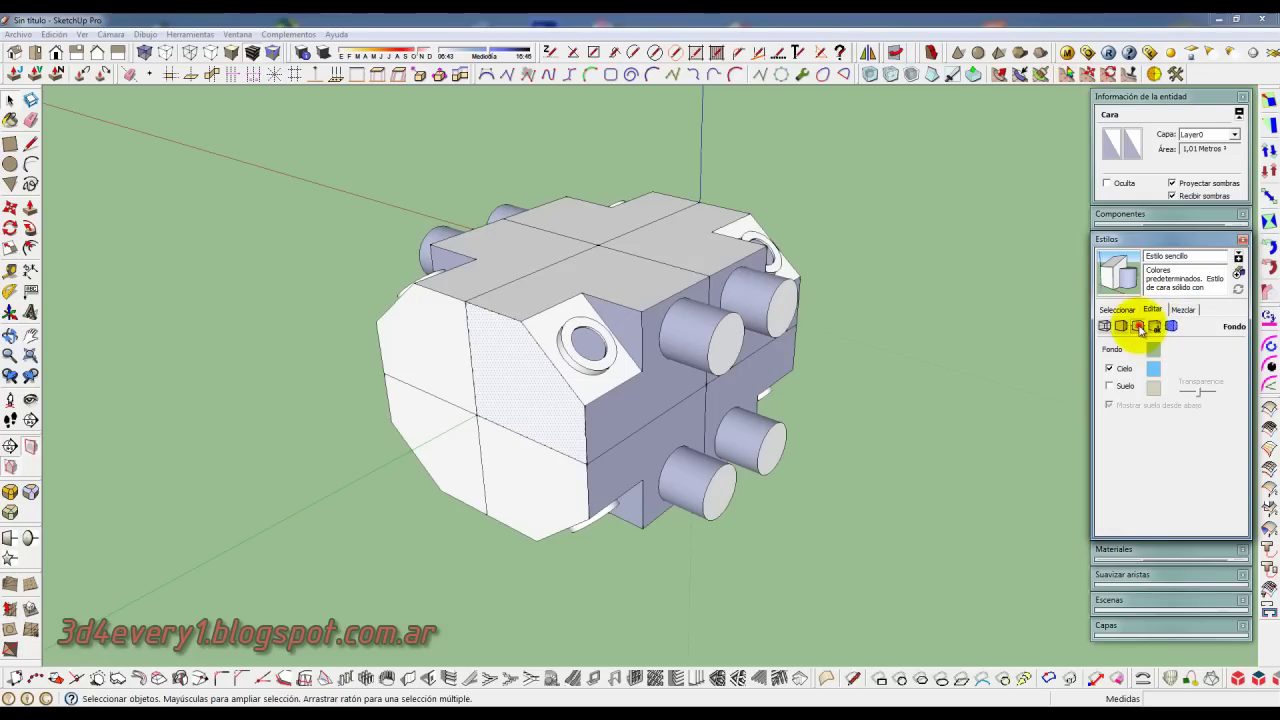
click(1122, 328)
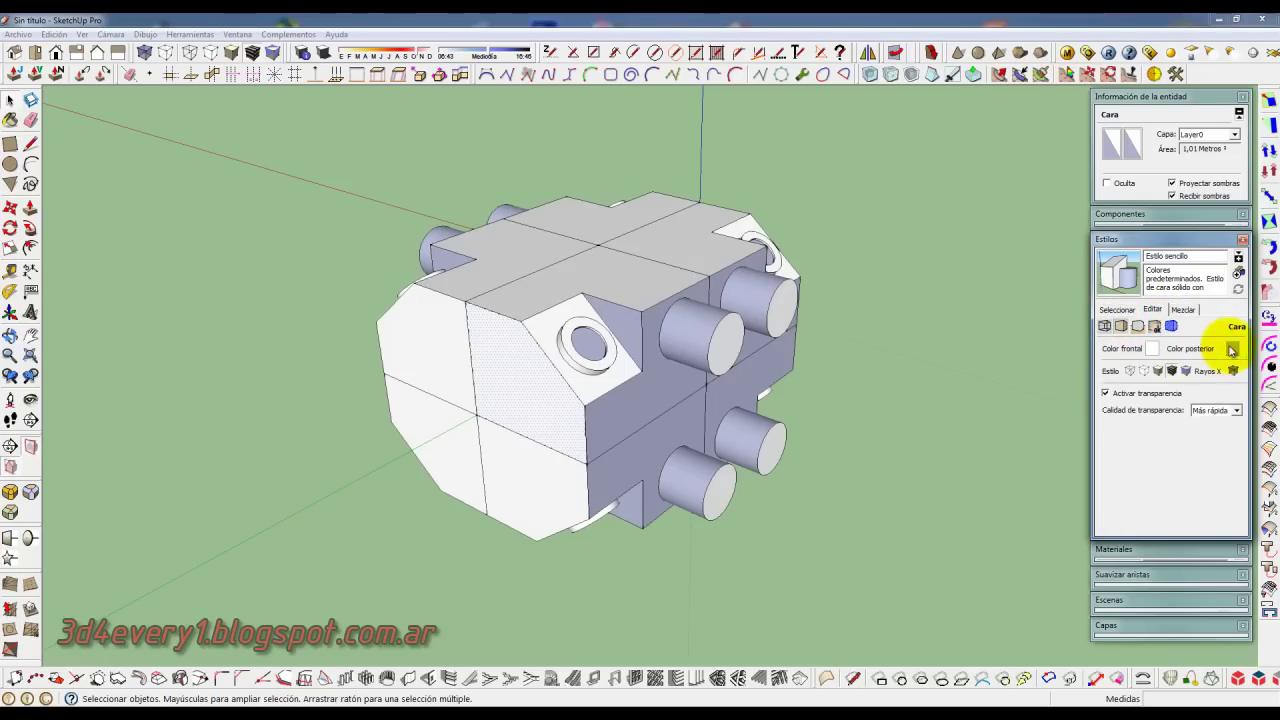
- Set the back face colour to bright green in Elegir color and orbit to compare the sides
click(1232, 348)
click(975, 305)
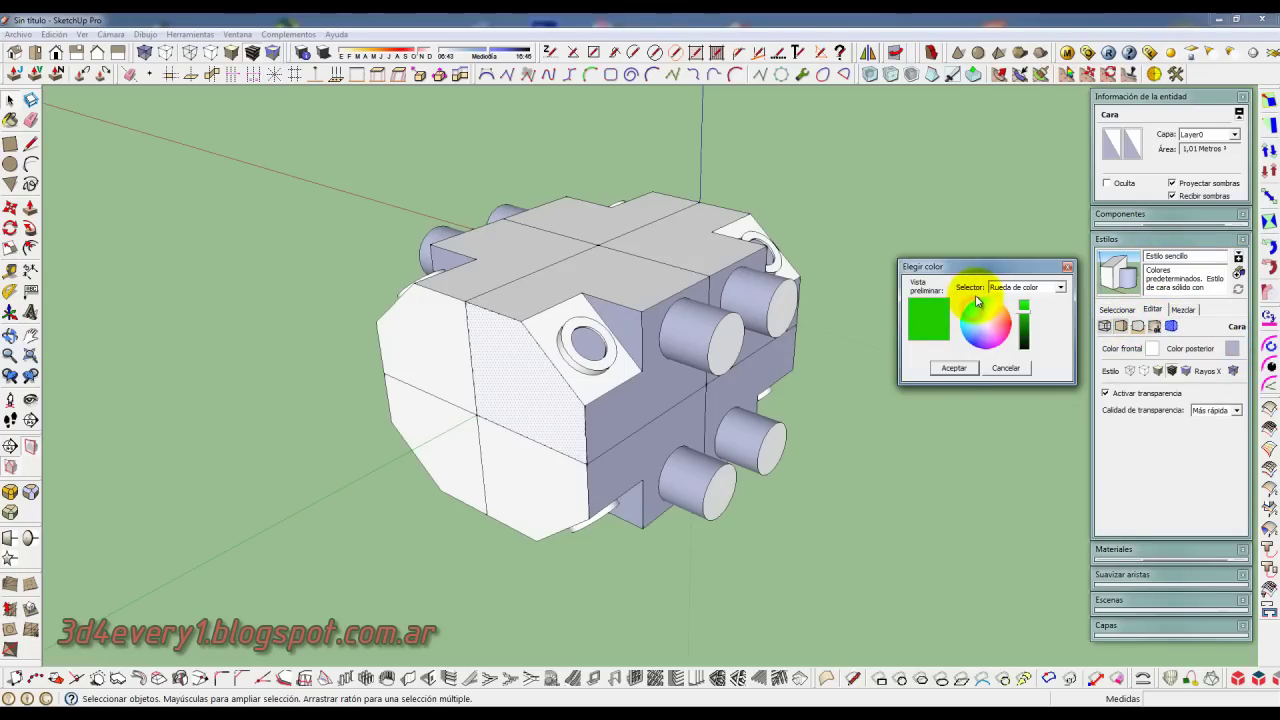
click(953, 368)
key(o)
key(space)
click(1141, 239)
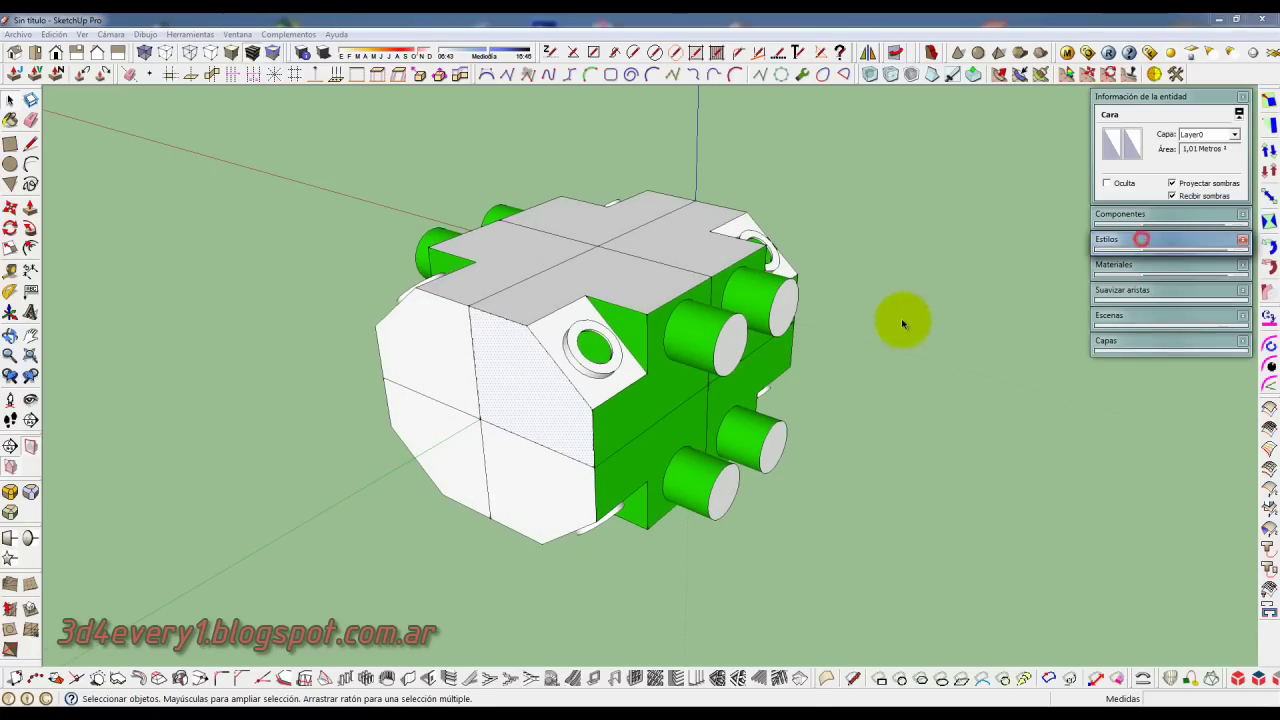
middle_drag(463, 286, 429, 334)
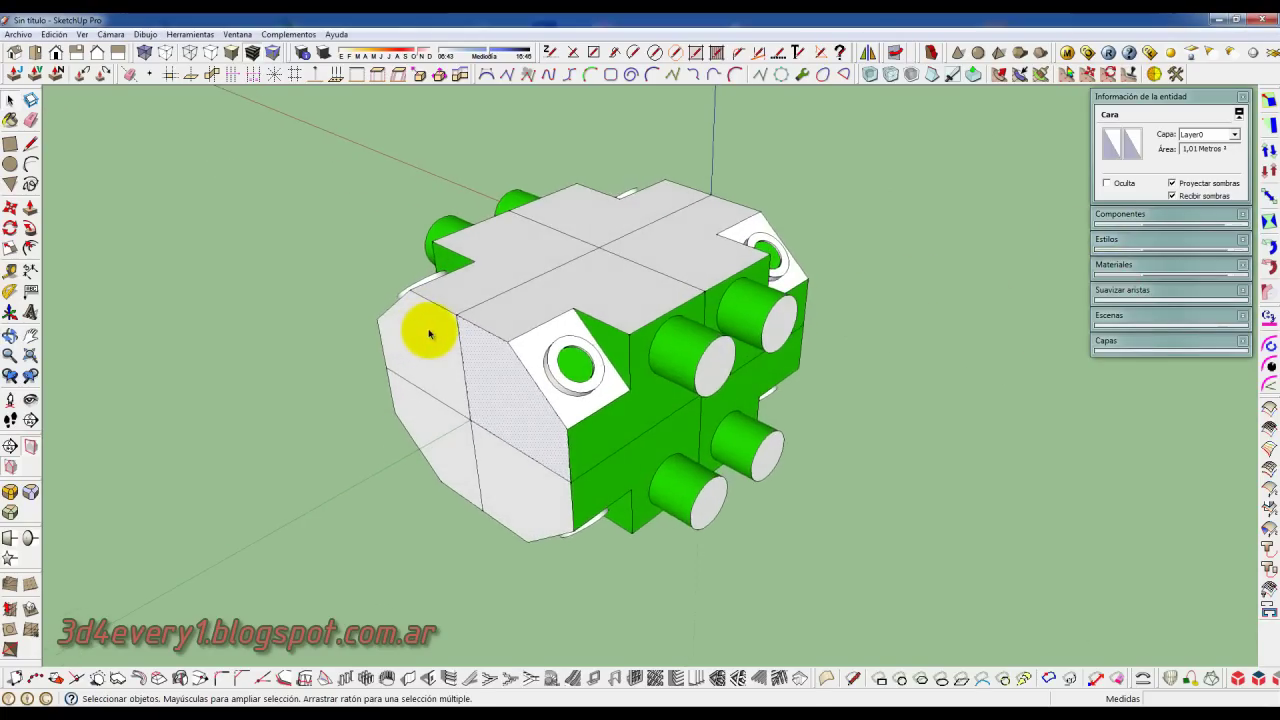
scroll(429, 334, down, 2)
mouse_move(620, 292)
middle_down()
mouse_move(1080, 266)
mouse_move(562, 216)
mouse_move(503, 294)
middle_up()
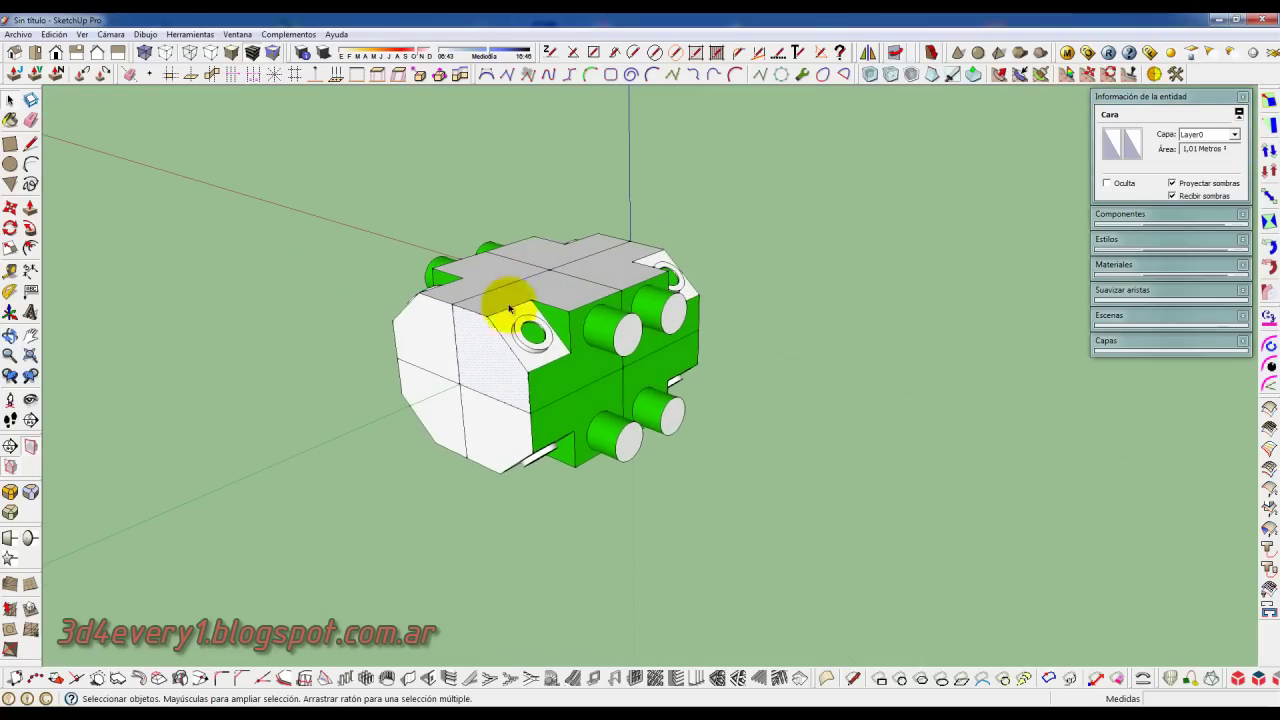
scroll(588, 375, up, 1)
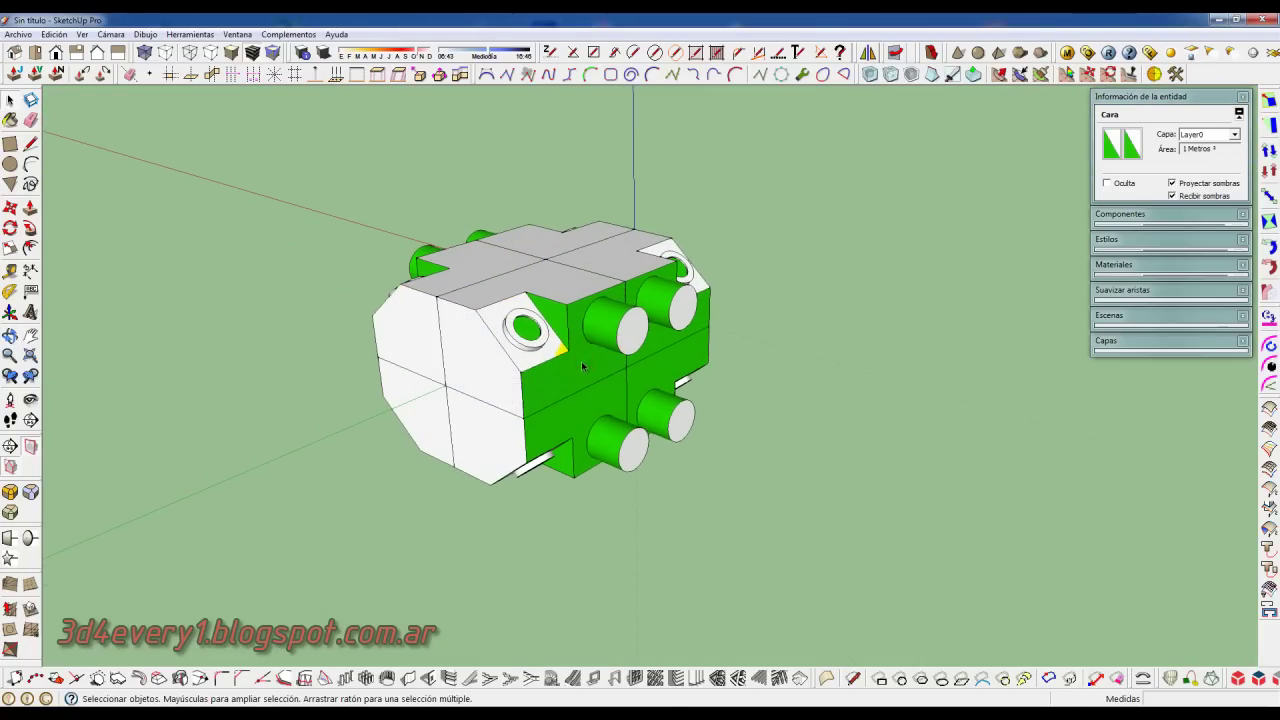
- Apply Orientar caras from the white top face so connected faces match its orientation
right_click(582, 366)
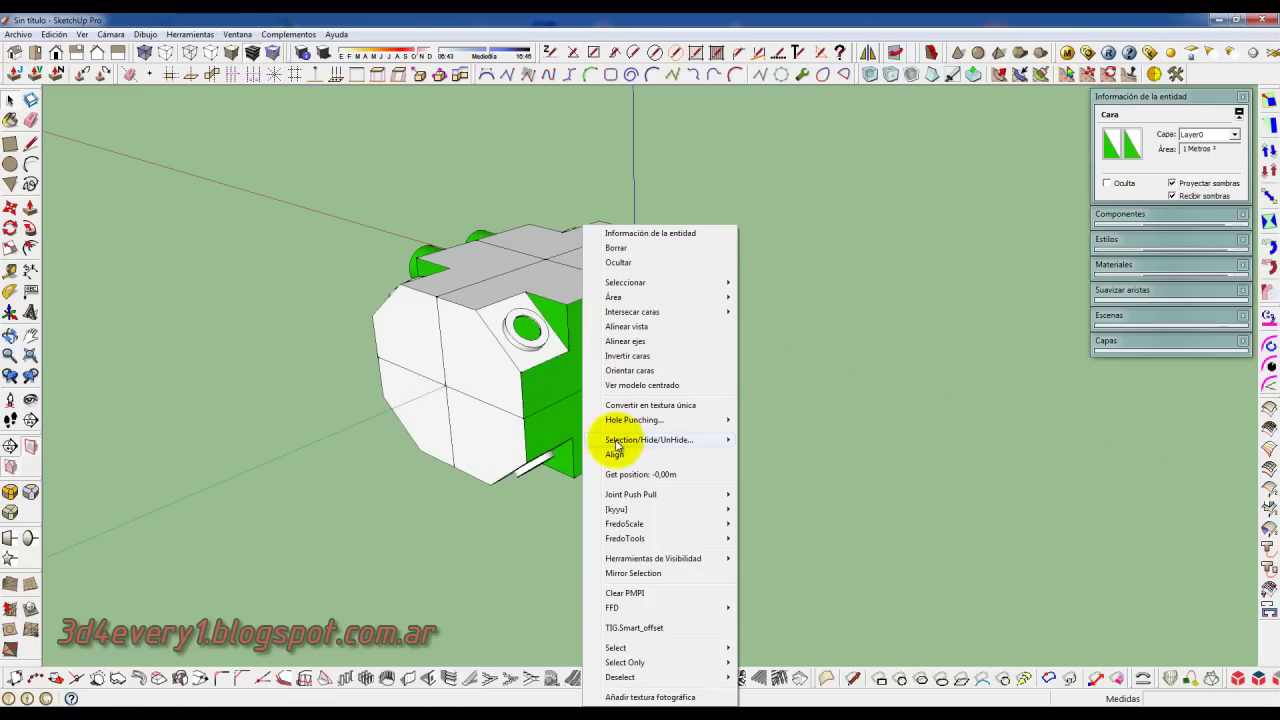
click(776, 254)
click(737, 280)
middle_drag(737, 280, 574, 328)
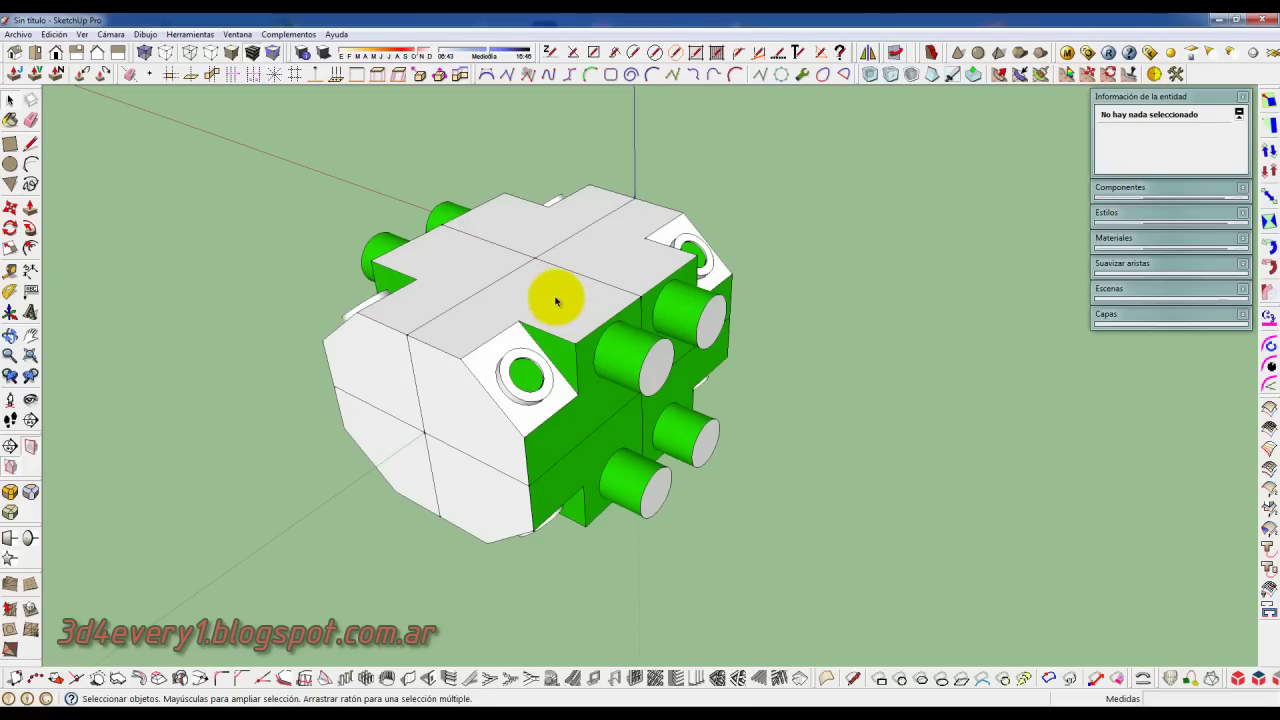
click(556, 298)
right_click(556, 298)
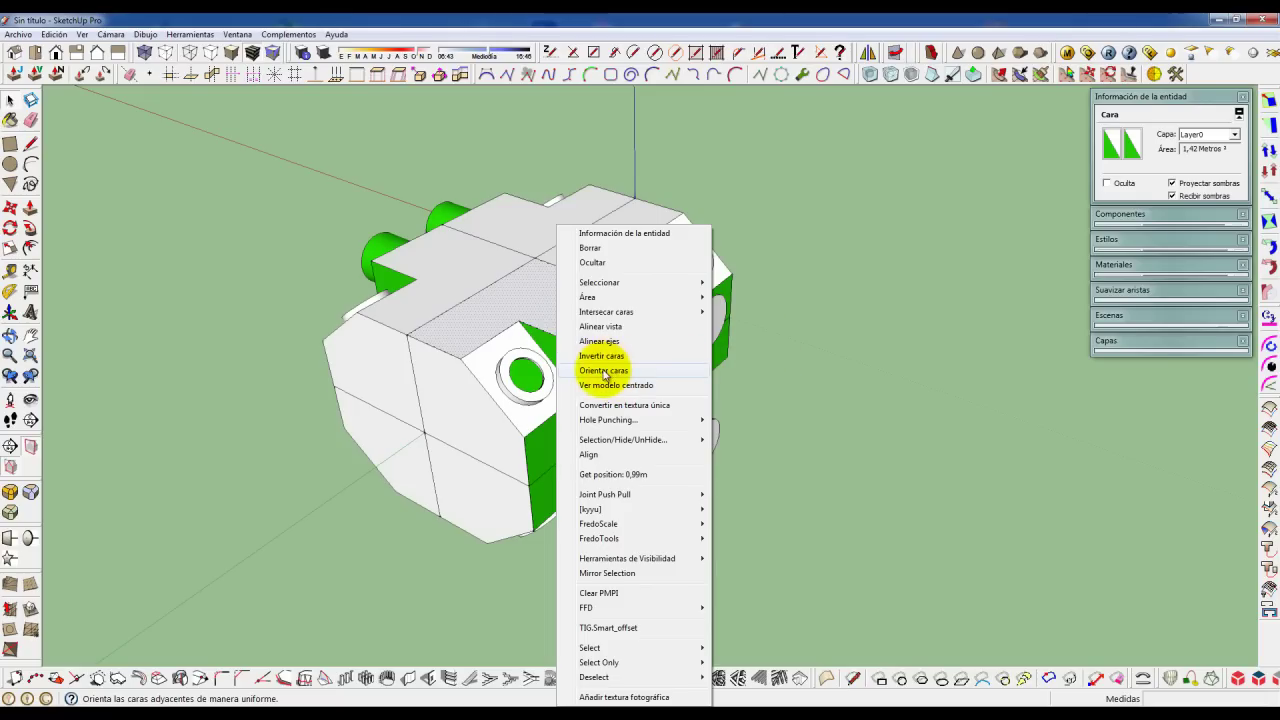
click(650, 369)
- Zoom and orbit around the model to check which faces still show green
click(789, 351)
scroll(789, 351, down, 3)
middle_drag(689, 295, 610, 358)
scroll(610, 358, up, 3)
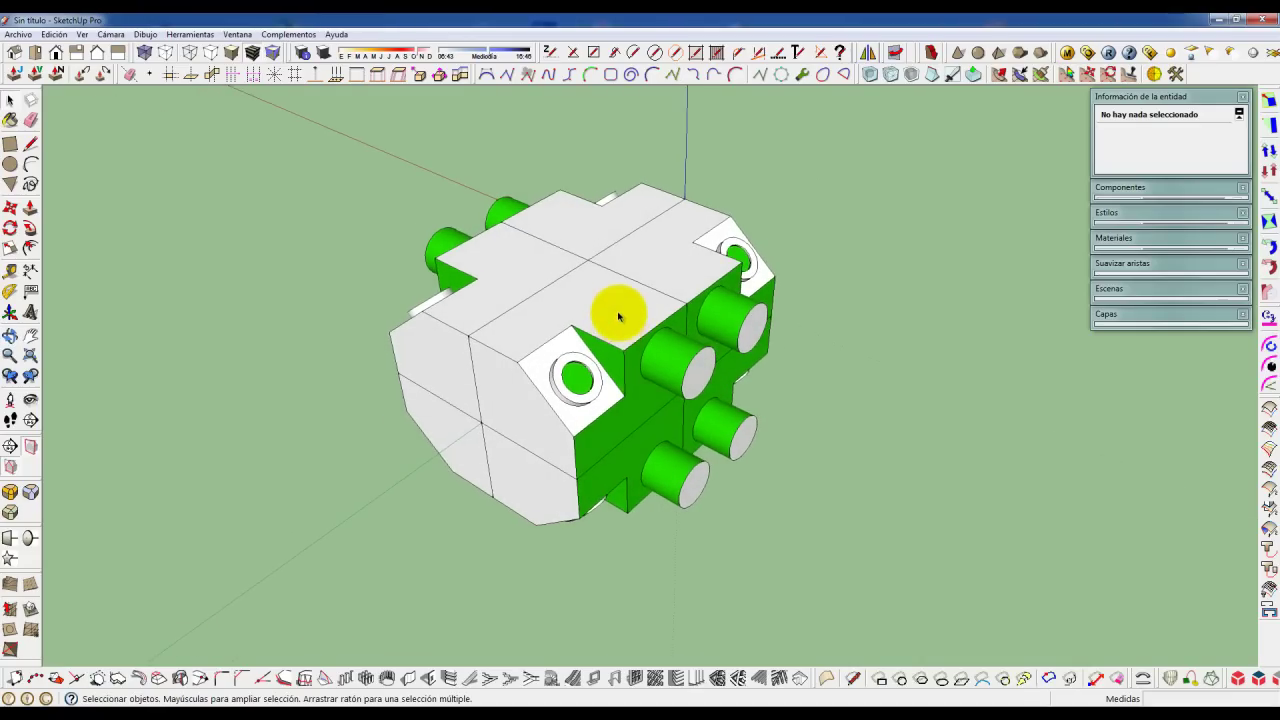
scroll(618, 316, up, 1)
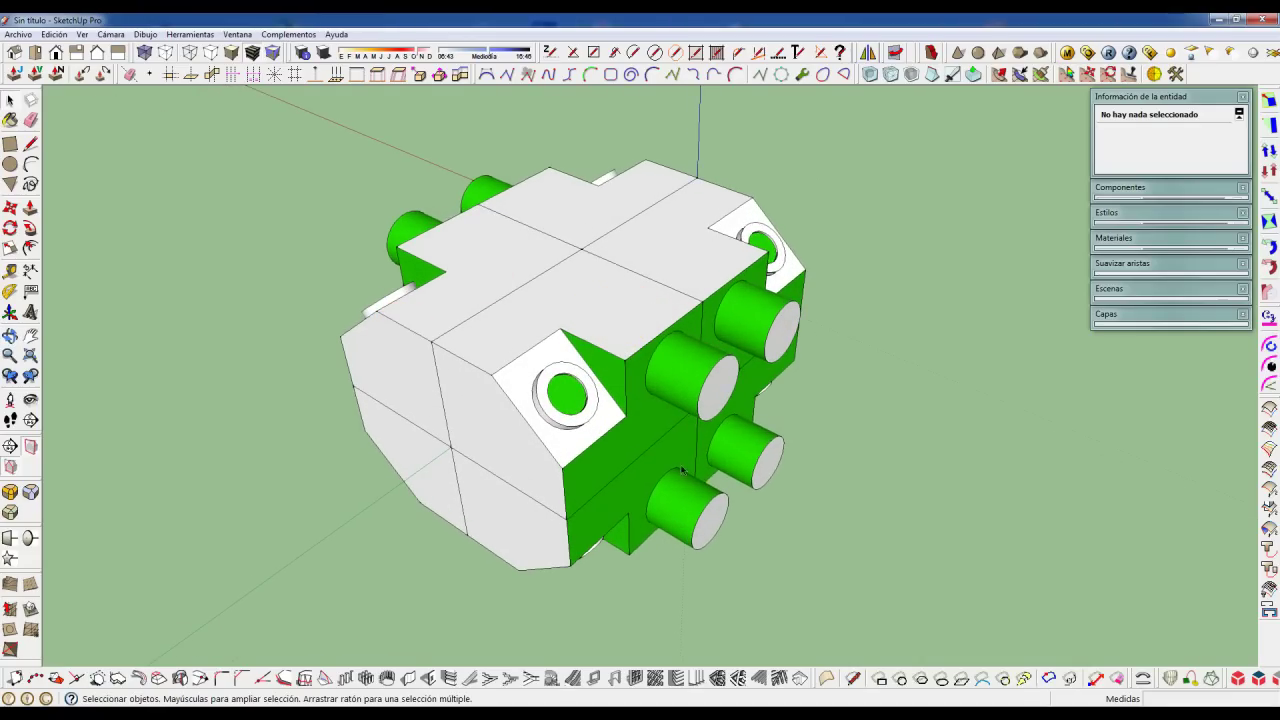
scroll(586, 400, down, 2)
middle_drag(586, 400, 543, 451)
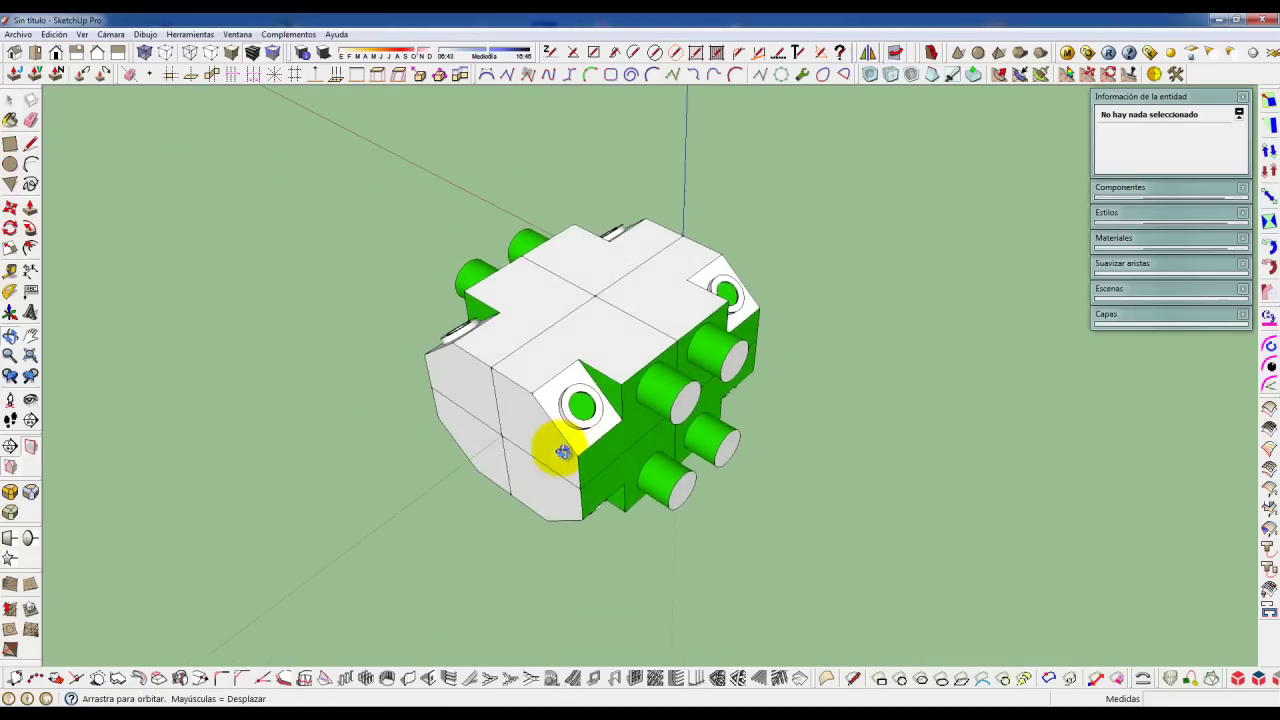
scroll(610, 371, up, 2)
- Centre the whole model with Ver modelo centrado and orbit around it to find green faces
right_click(604, 320)
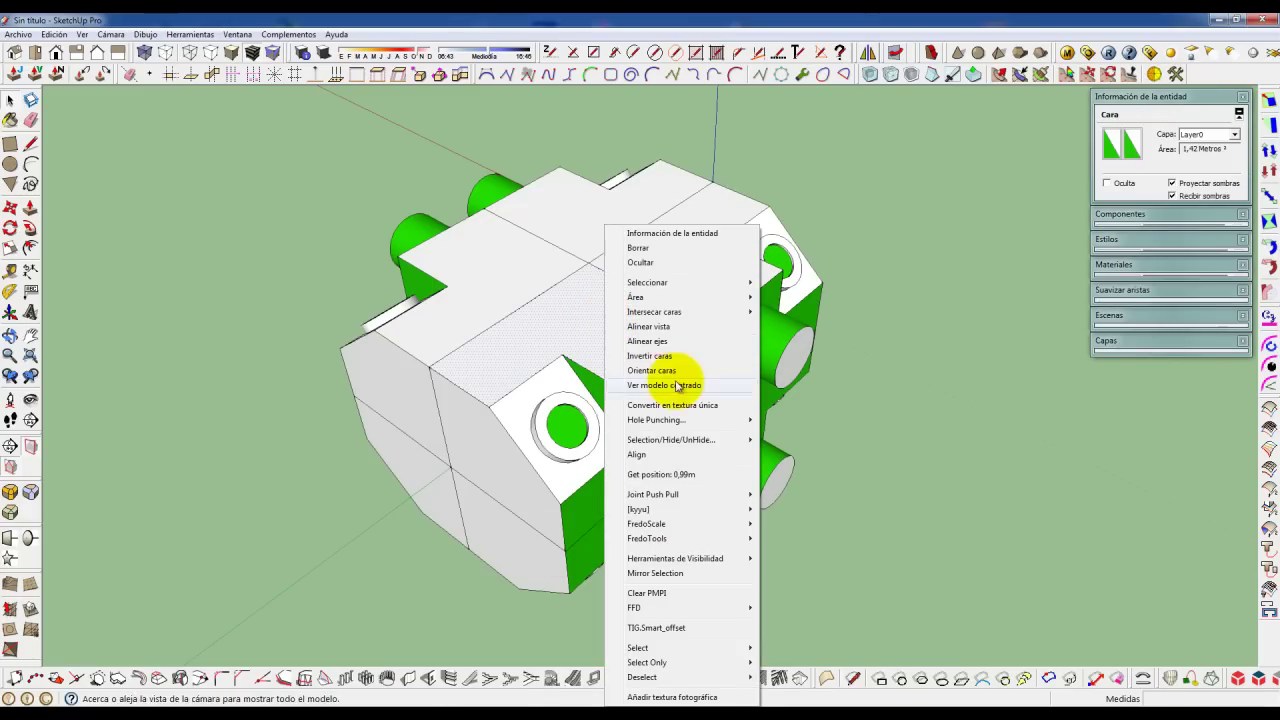
click(665, 385)
mouse_move(594, 490)
middle_down()
mouse_move(573, 393)
mouse_move(586, 428)
middle_up()
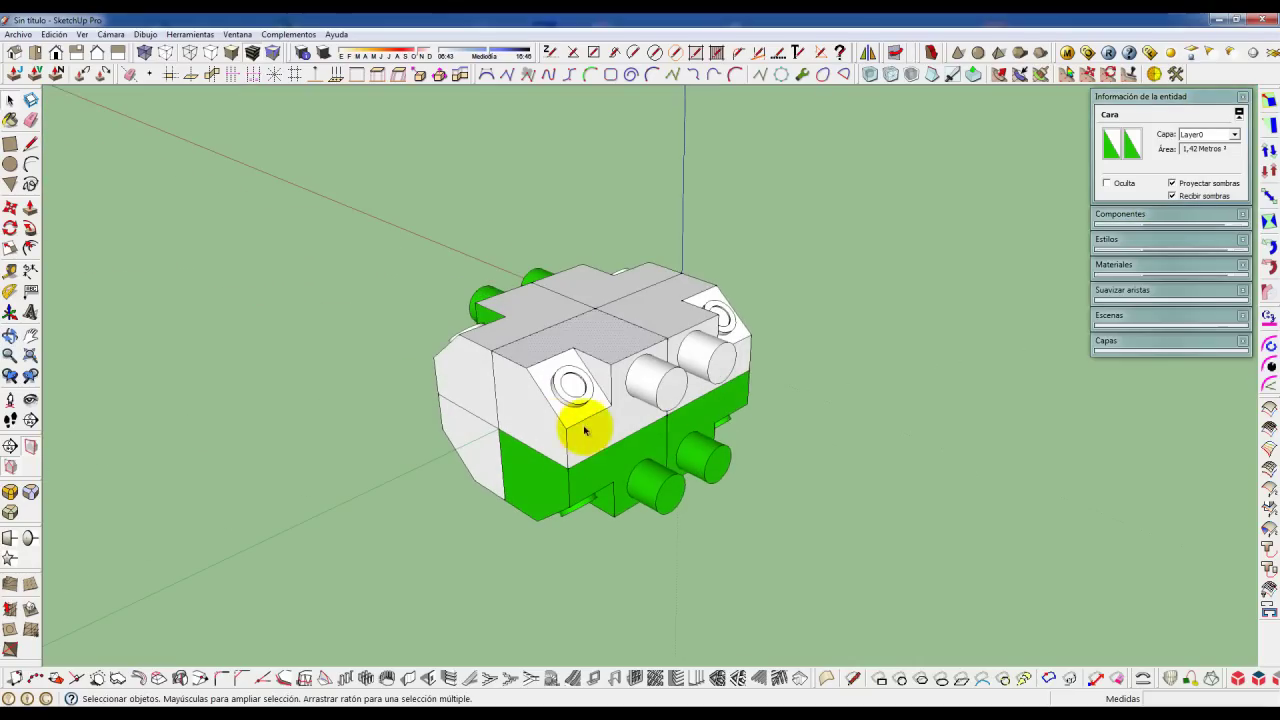
middle_drag(666, 485, 811, 421)
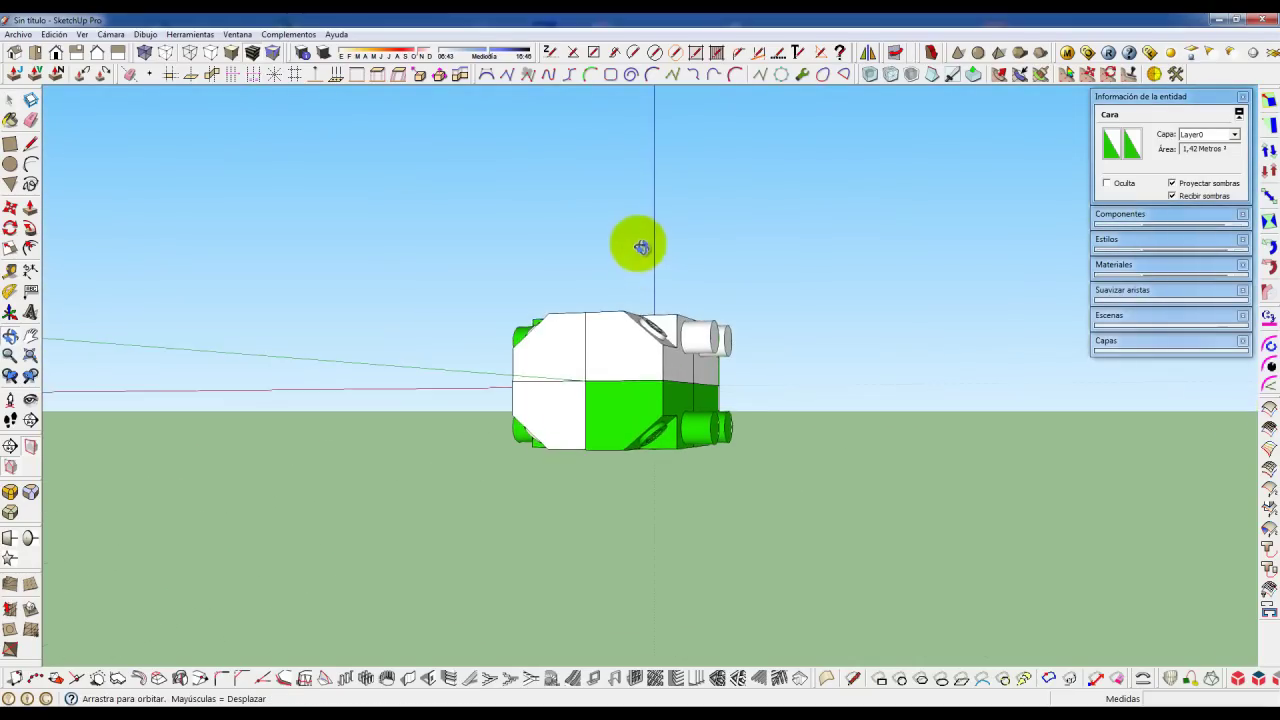
mouse_move(811, 421)
middle_down()
mouse_move(613, 420)
mouse_move(570, 306)
middle_up()
drag(572, 381, 576, 483)
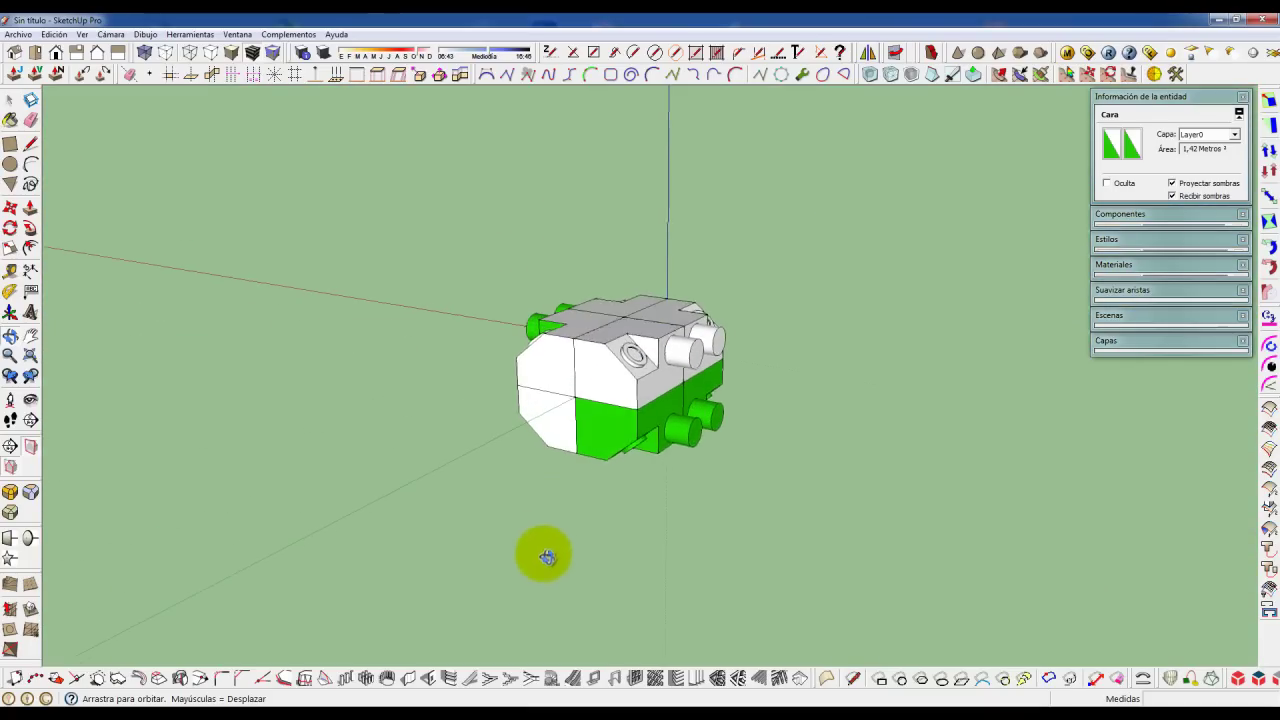
middle_drag(576, 483, 549, 491)
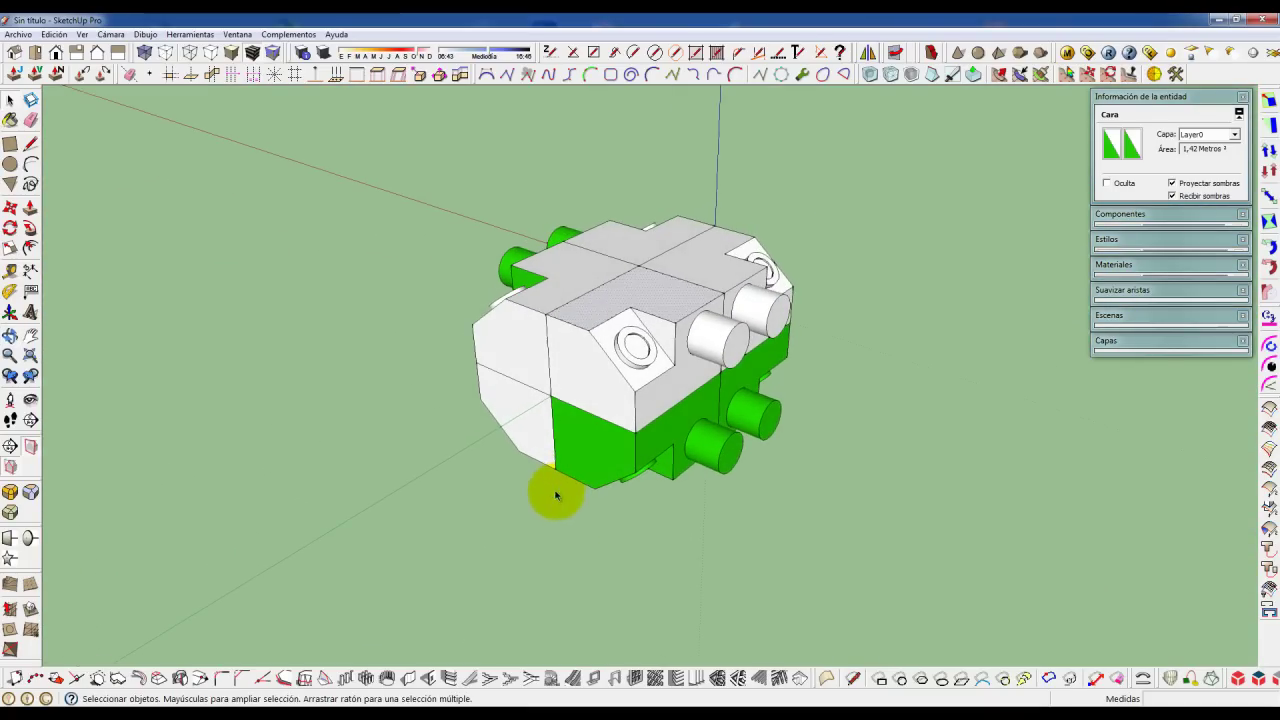
- Reverse the green ring, hole and bottom faces on the underside so they show white
click(897, 52)
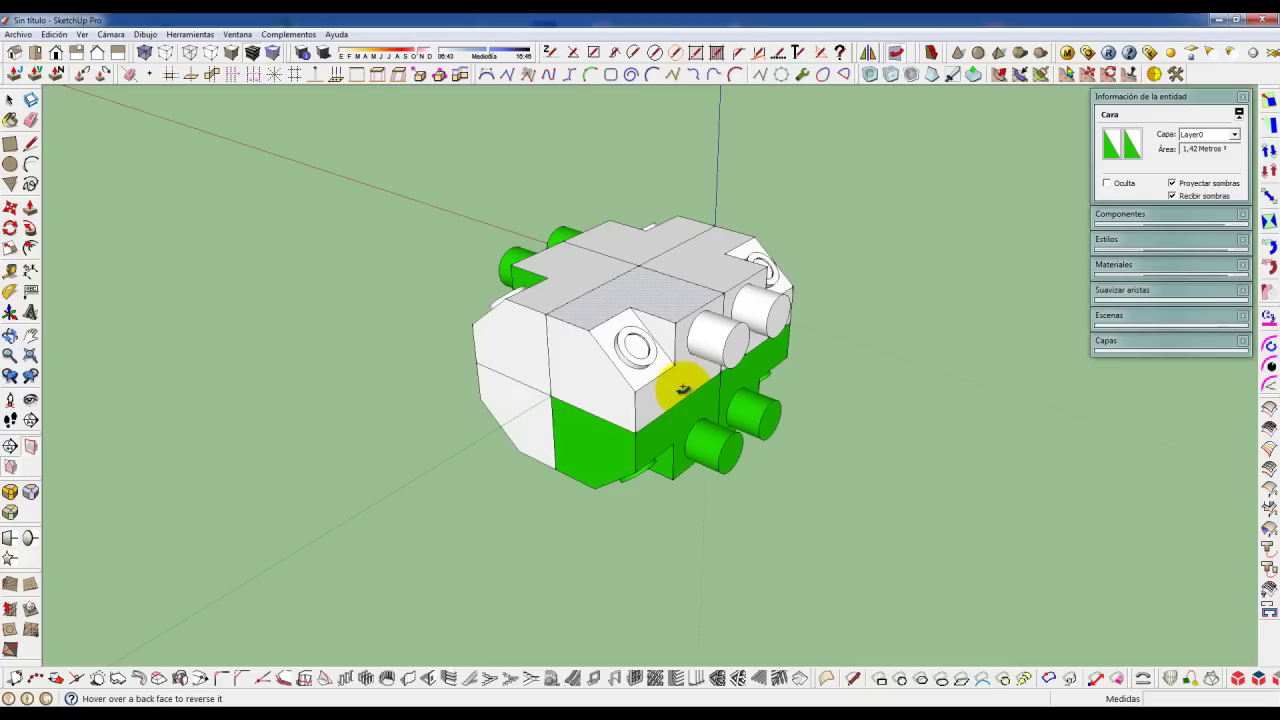
mouse_move(677, 393)
mouse_down()
mouse_move(676, 430)
mouse_move(764, 364)
mouse_up()
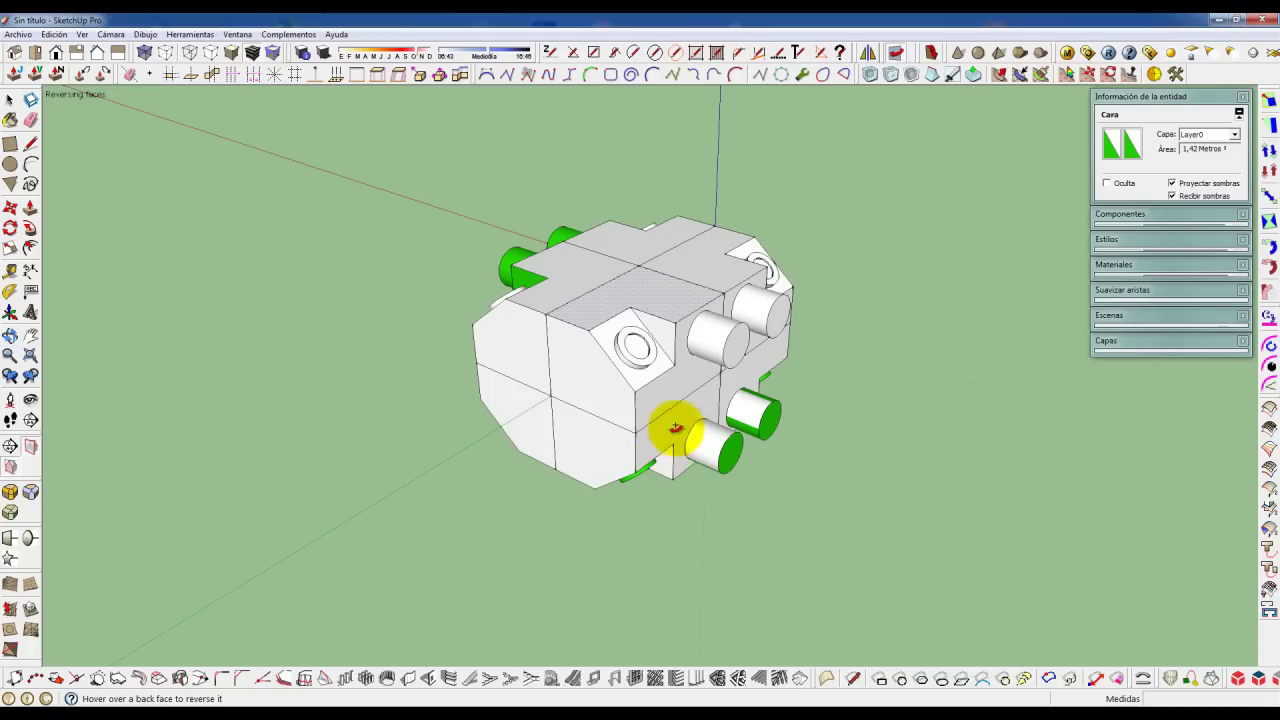
key(f)
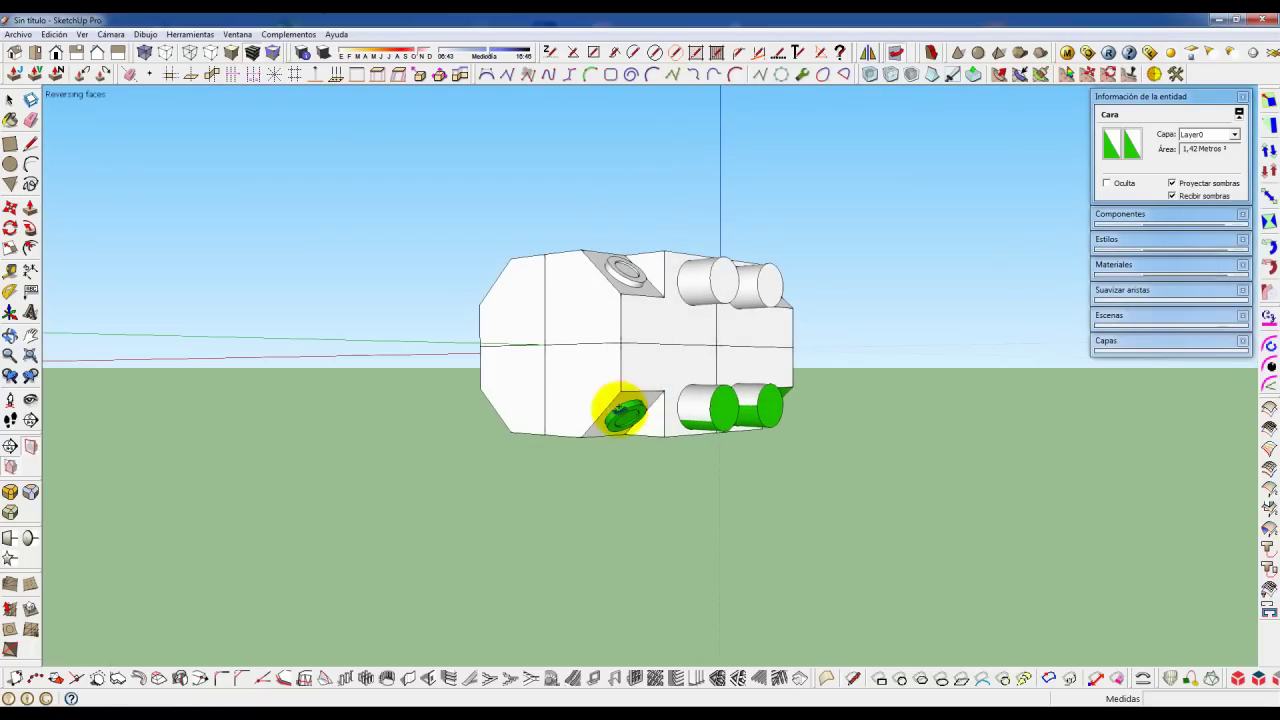
middle_drag(609, 405, 600, 357)
scroll(600, 357, up, 4)
click(608, 345)
click(628, 400)
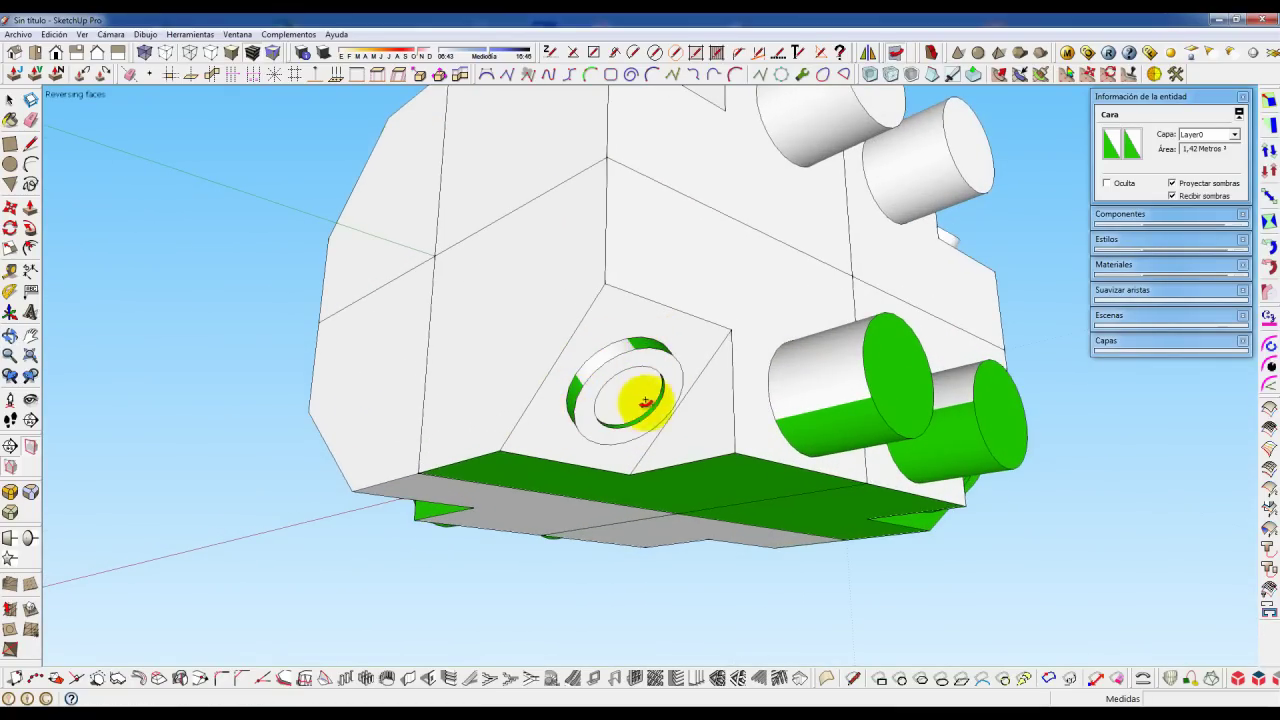
click(805, 432)
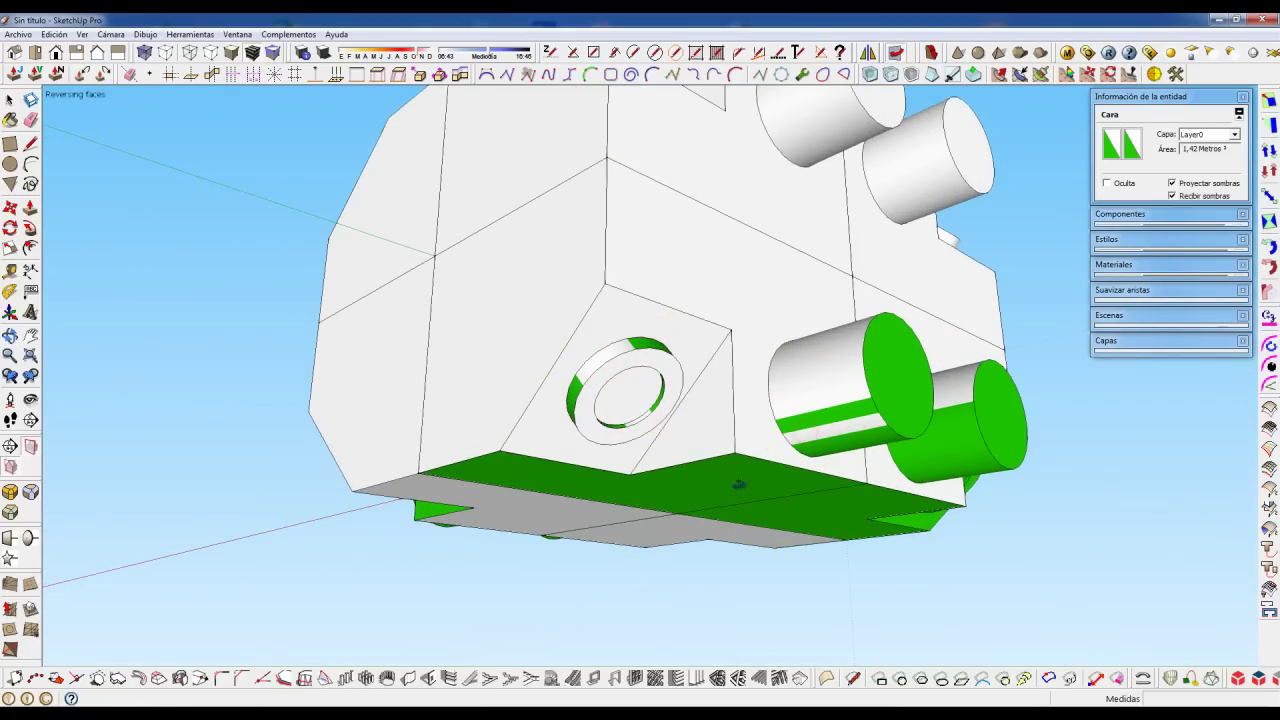
click(717, 479)
- Reverse the lower-right face, bottom cylinder faces, left triangle and left ring's inner face
middle_drag(720, 466, 689, 329)
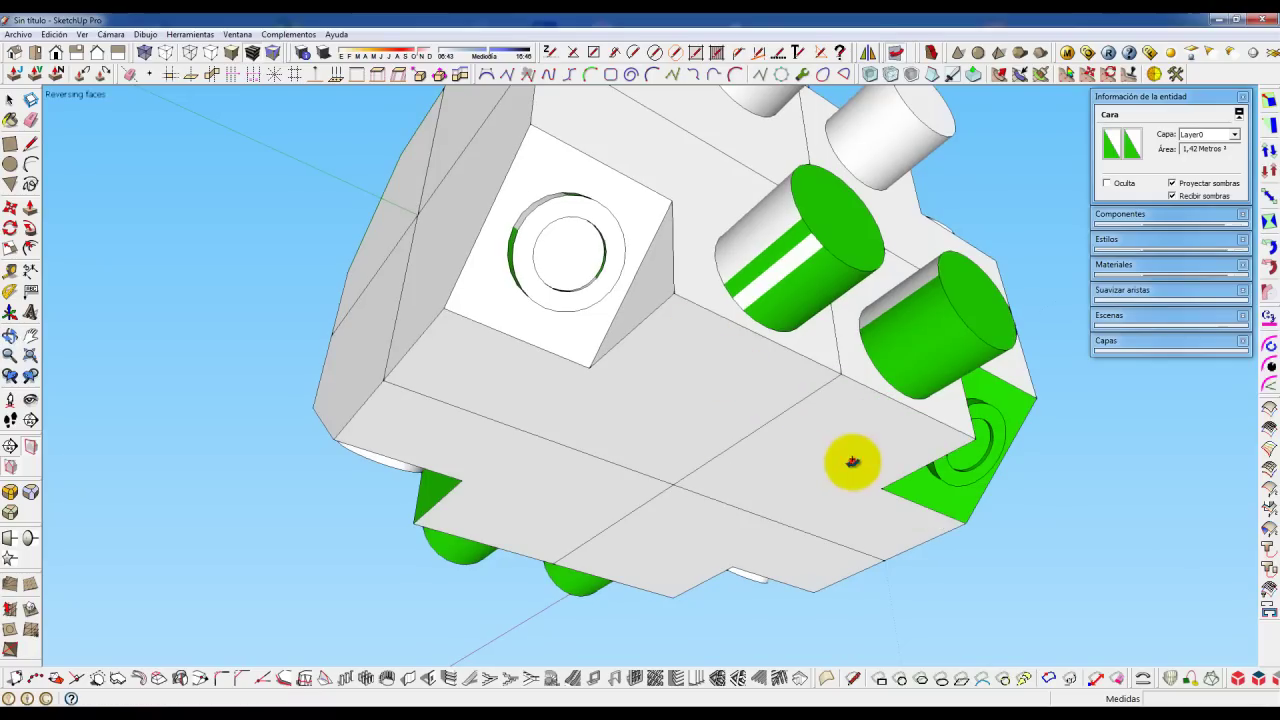
click(978, 388)
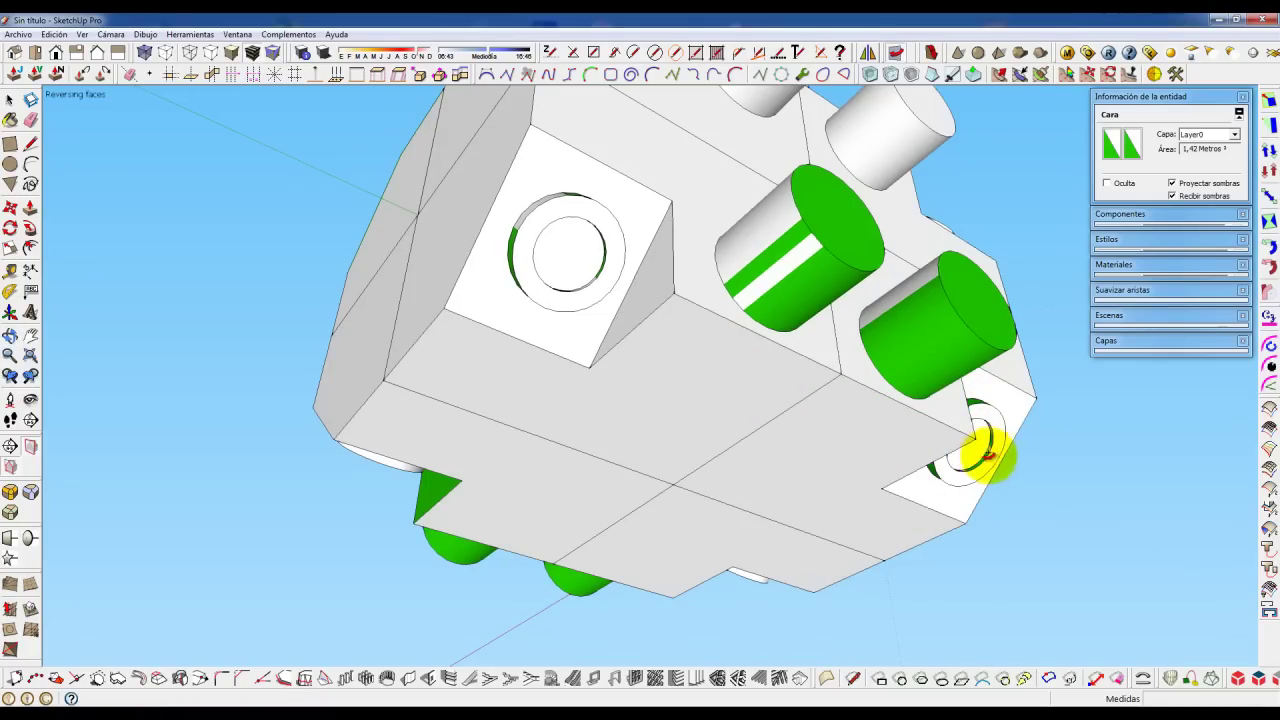
click(568, 574)
click(460, 550)
mouse_move(458, 426)
middle_down()
mouse_move(709, 474)
mouse_move(786, 443)
middle_up()
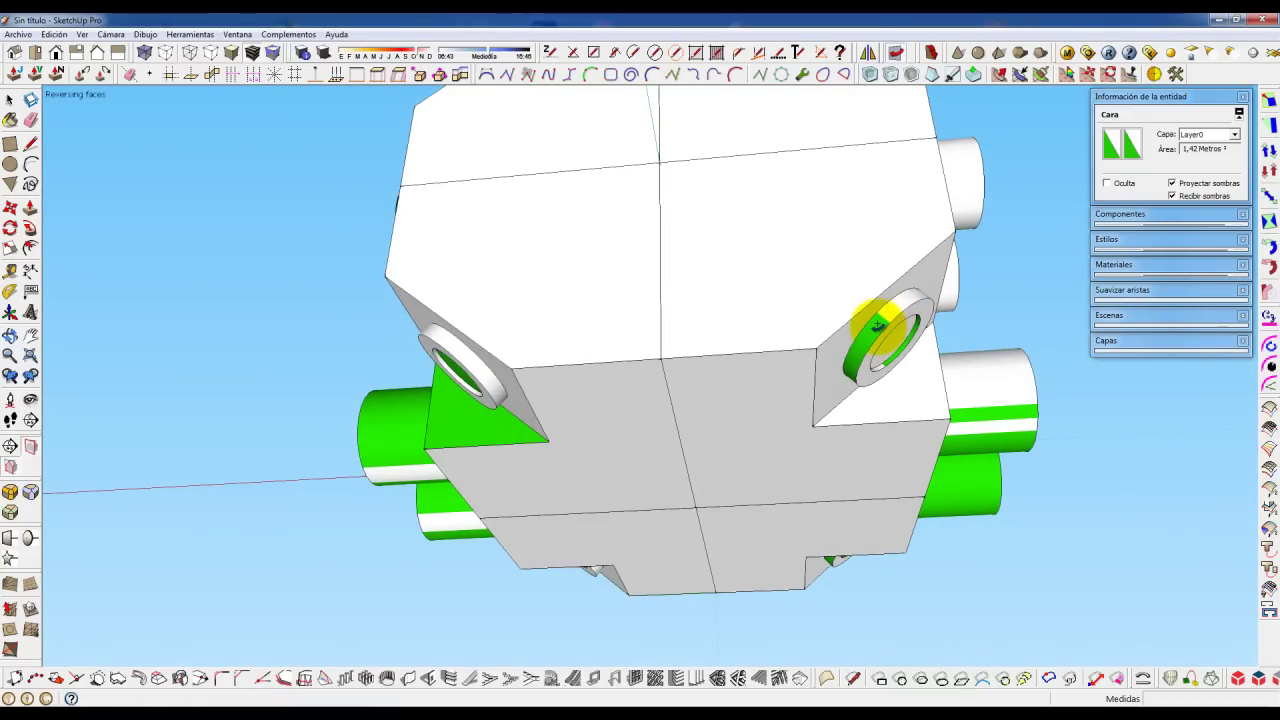
click(884, 322)
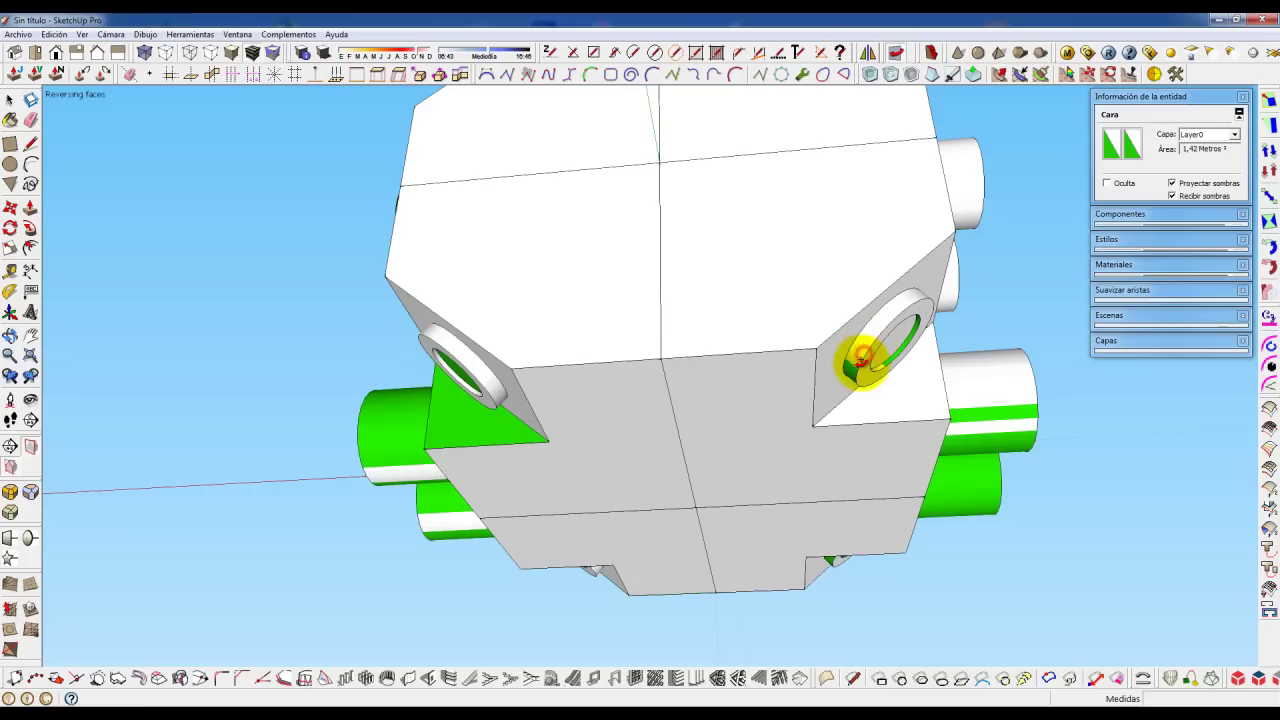
click(457, 424)
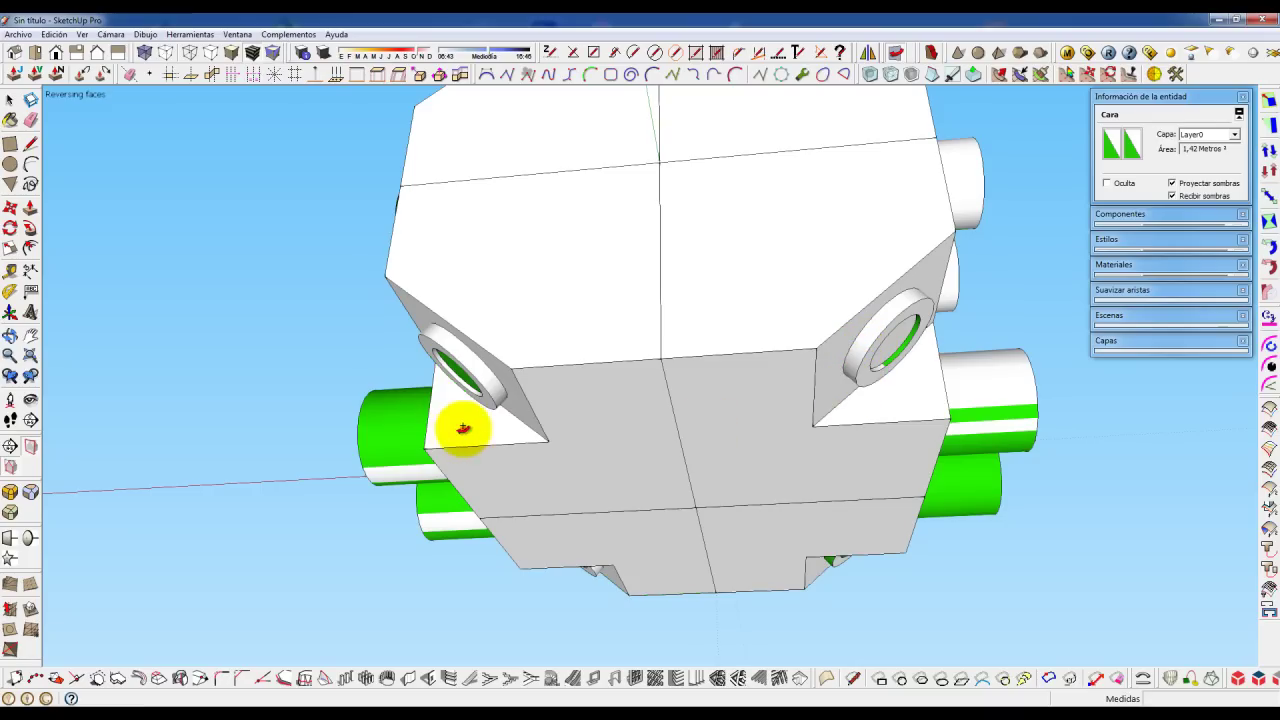
click(463, 372)
middle_drag(443, 410, 900, 514)
- Reverse the green faces on the side blocks, including the triangle and large left face
click(775, 314)
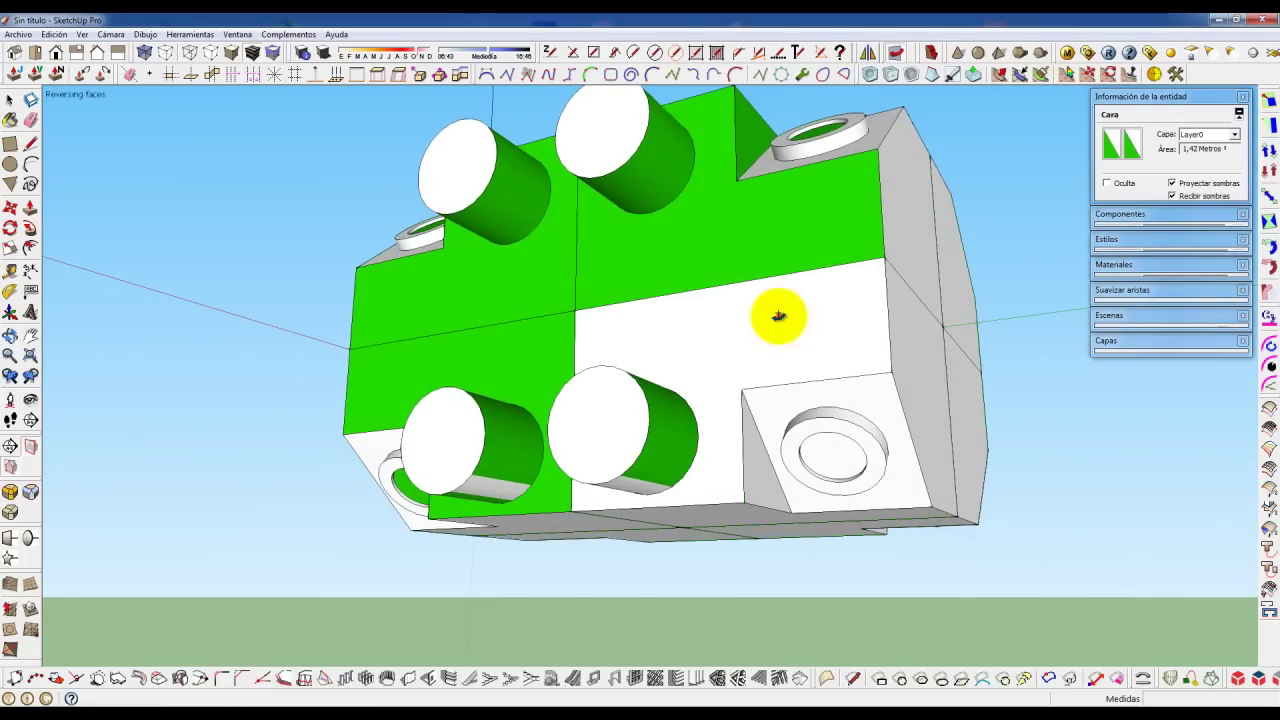
click(700, 235)
click(520, 262)
click(539, 355)
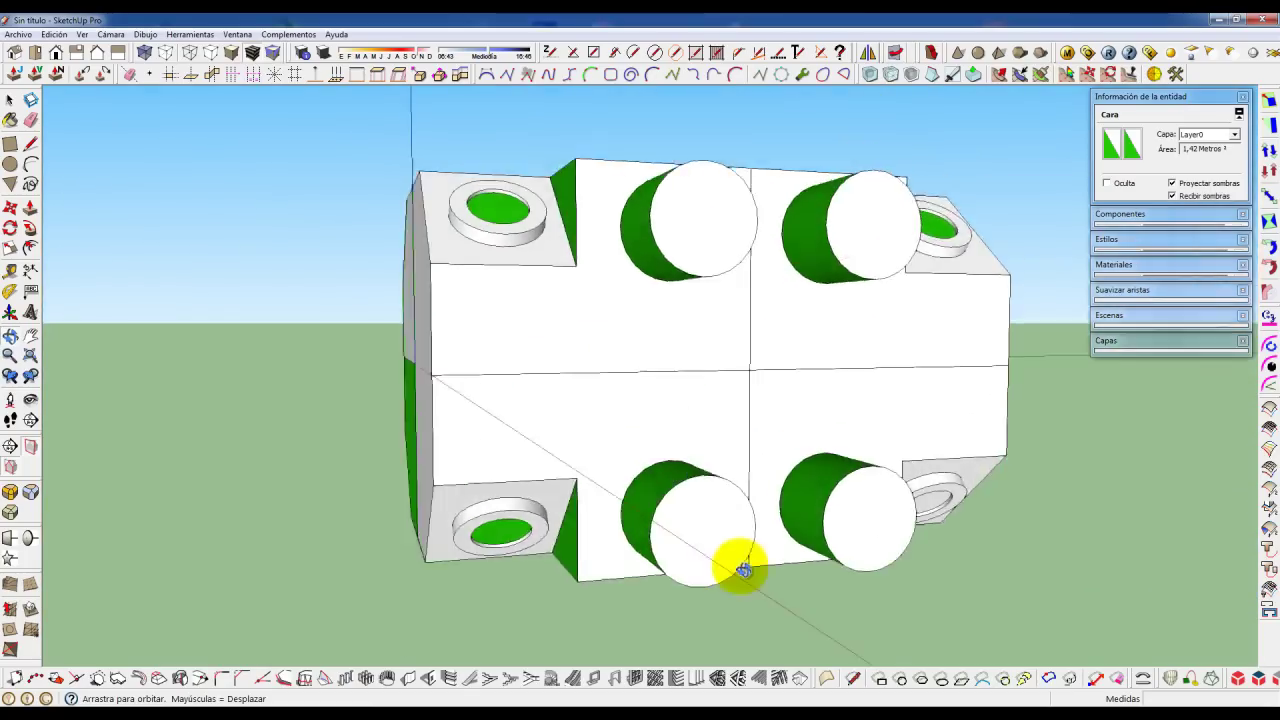
middle_drag(400, 457, 720, 251)
click(720, 257)
click(705, 556)
click(443, 466)
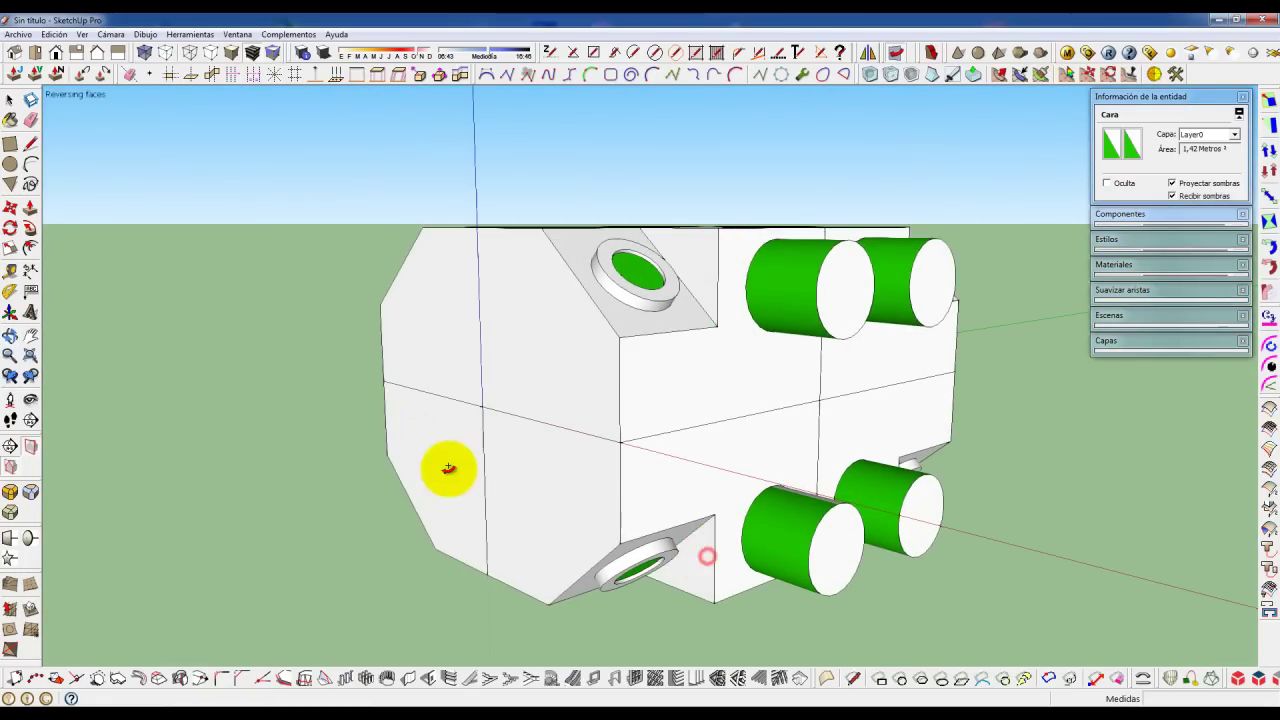
- Reverse the left and right ring discs and the middle cylinder's green faces
middle_drag(768, 385, 590, 328)
click(595, 360)
mouse_move(657, 400)
middle_down()
mouse_move(771, 394)
mouse_move(851, 408)
middle_up()
click(850, 410)
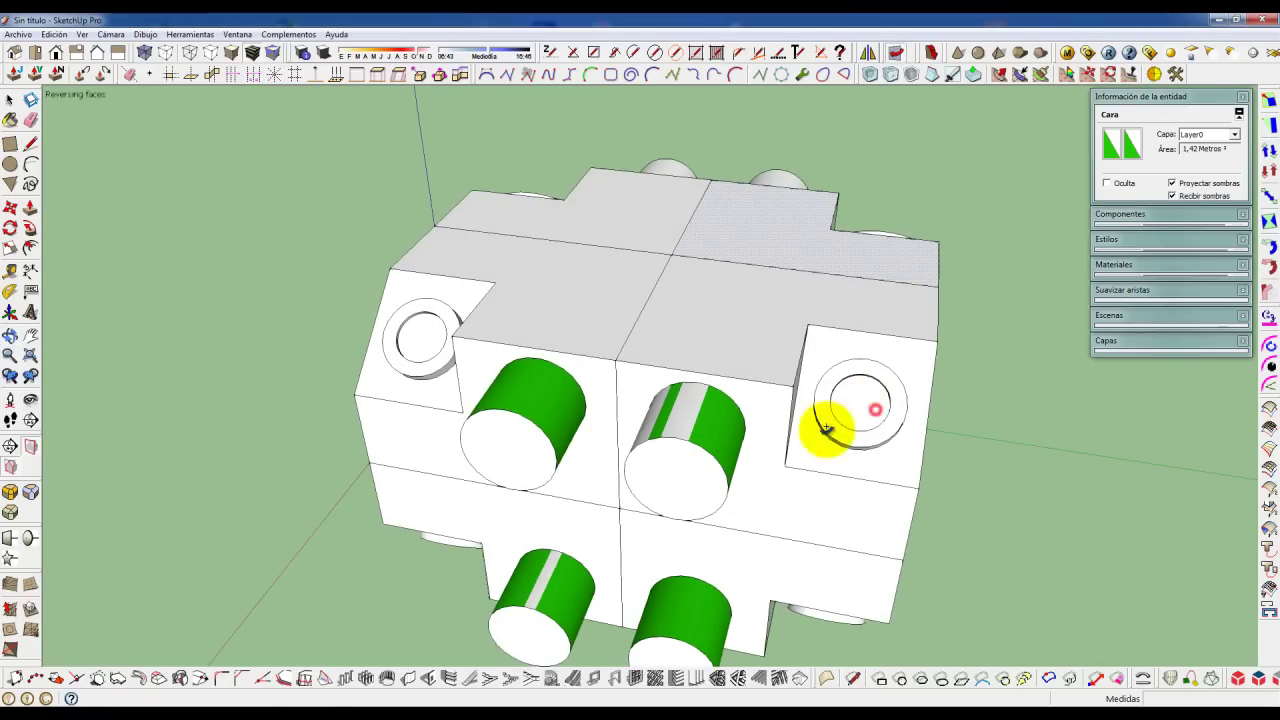
click(672, 423)
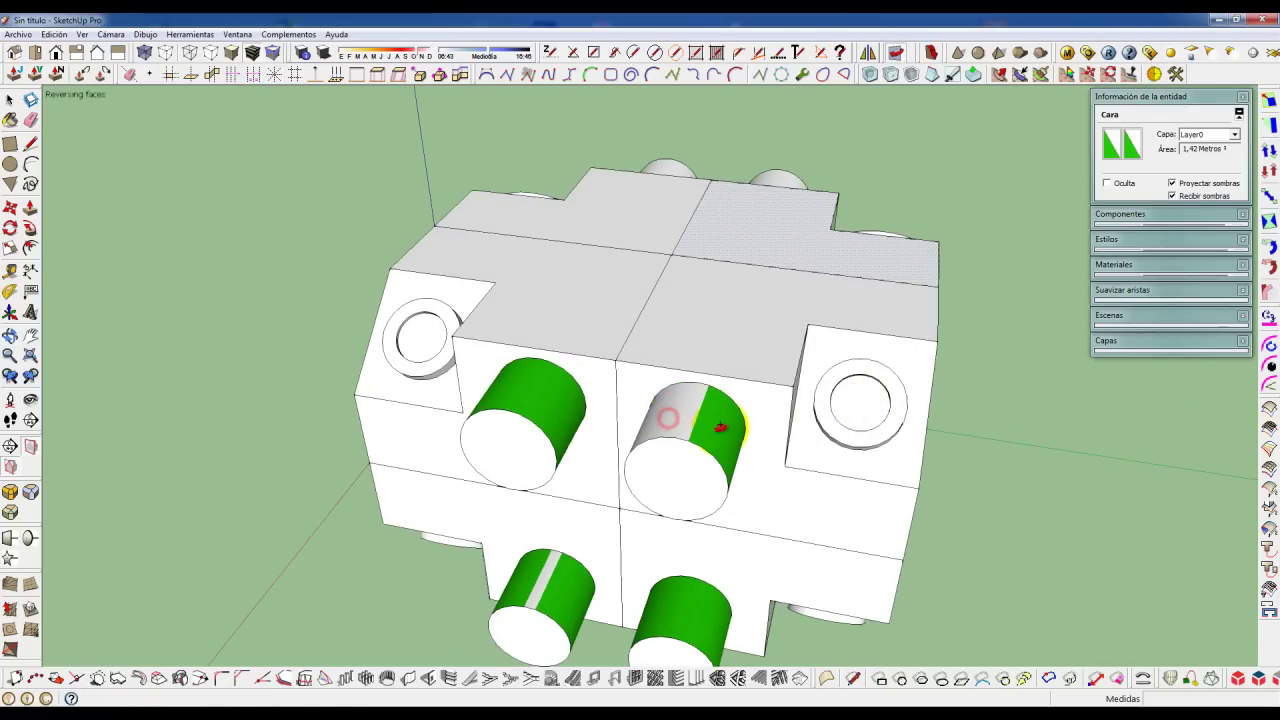
click(710, 433)
mouse_move(754, 466)
middle_down()
mouse_move(693, 327)
mouse_move(613, 303)
middle_up()
click(613, 303)
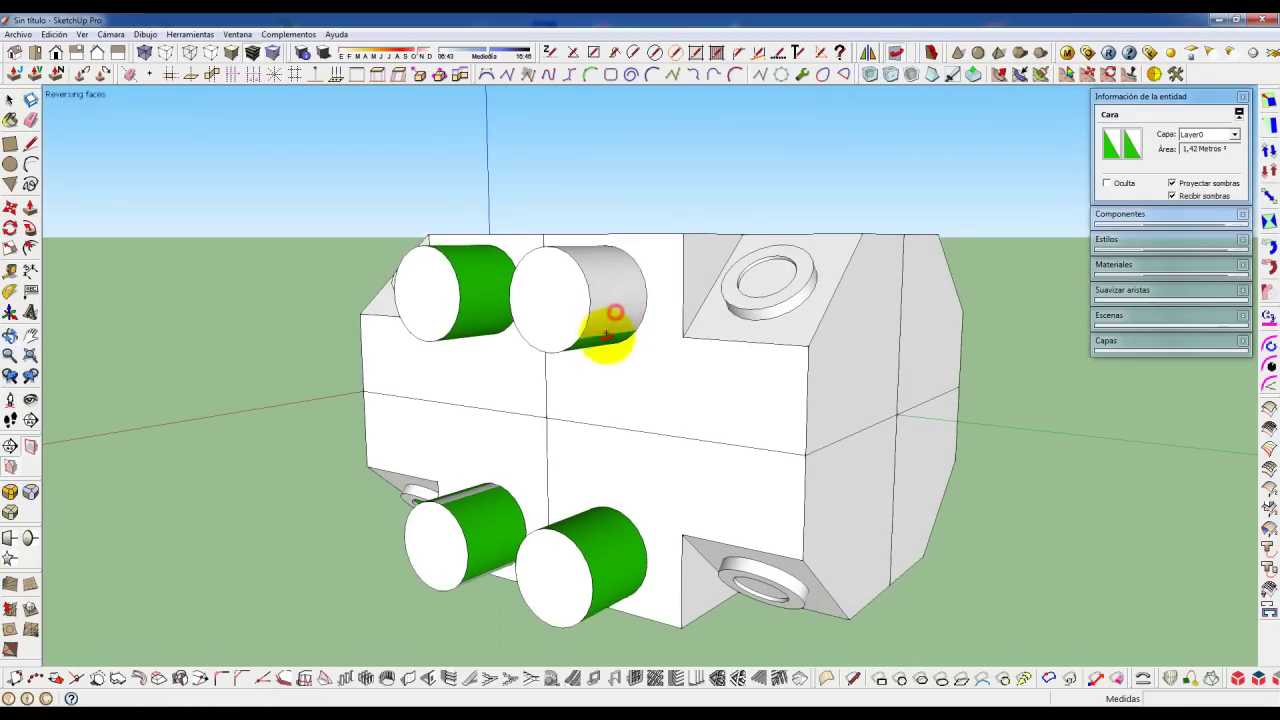
- Reverse the green sides of the upper-left, upper-right and middle cylinders to white
mouse_move(586, 357)
middle_down()
mouse_move(928, 320)
mouse_move(823, 318)
middle_up()
click(823, 318)
click(790, 258)
click(799, 235)
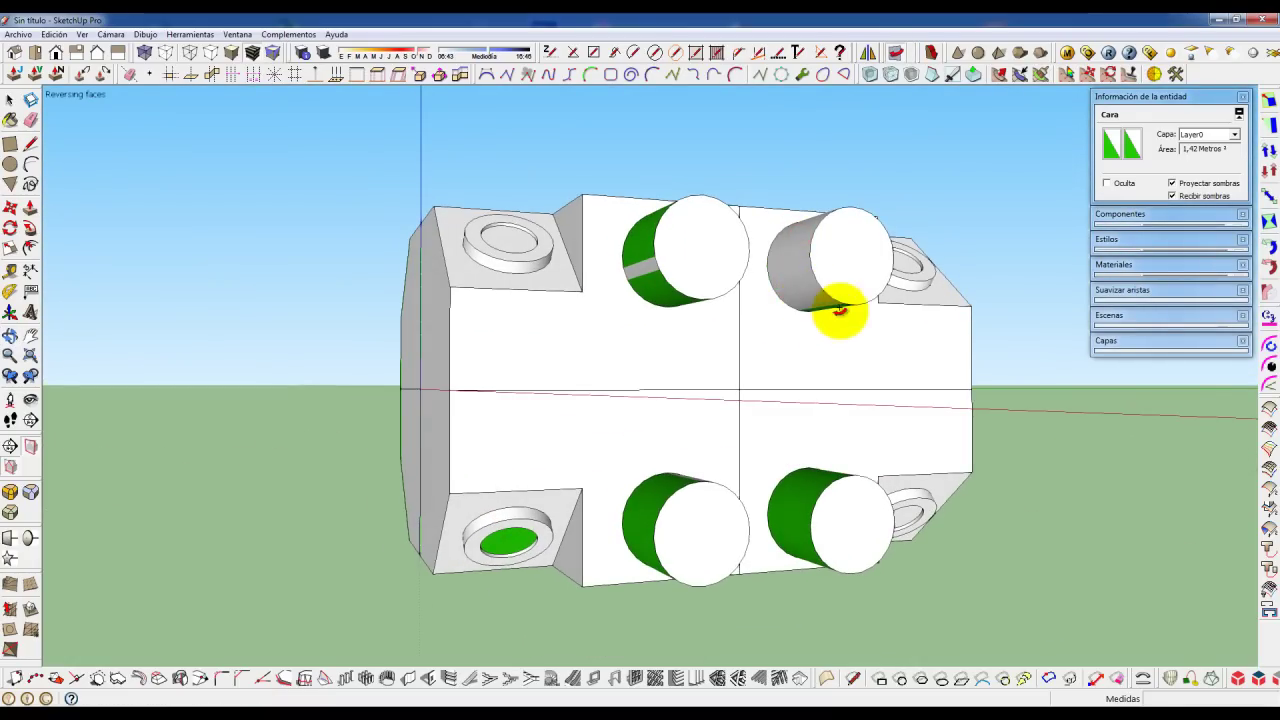
mouse_move(834, 357)
middle_down()
mouse_move(706, 253)
mouse_move(700, 206)
middle_up()
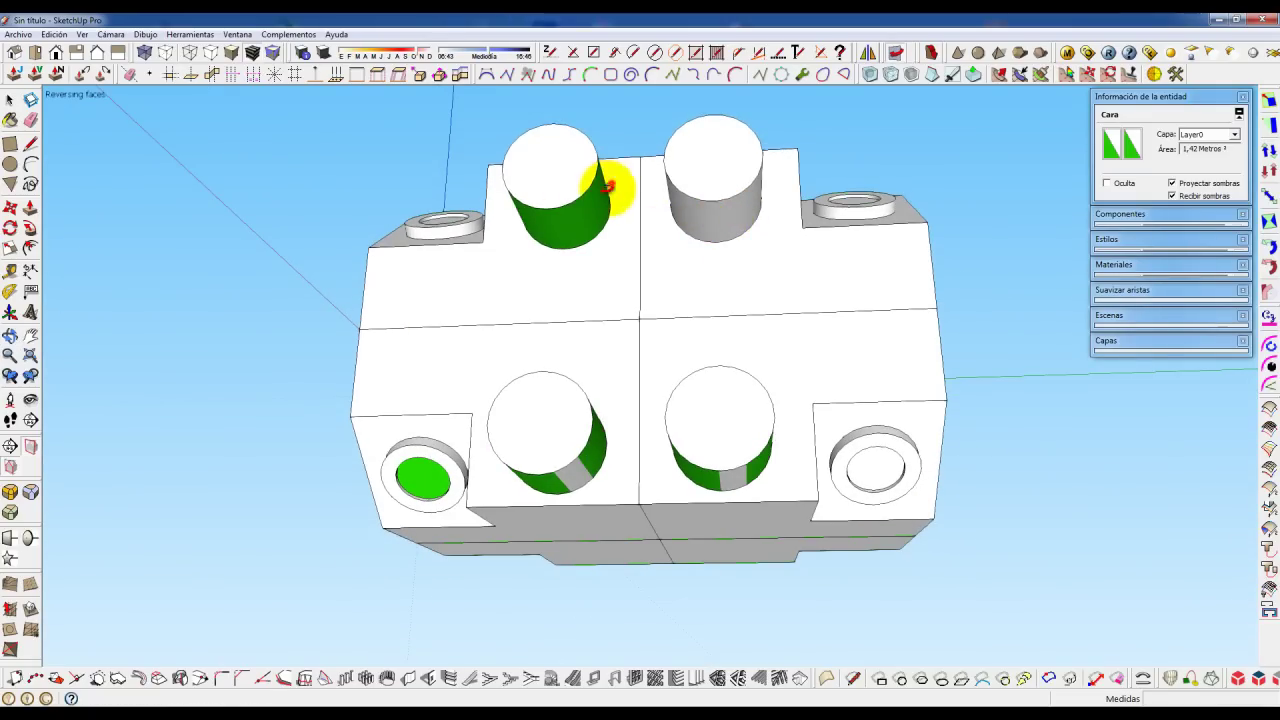
click(530, 218)
mouse_move(567, 213)
middle_down()
mouse_move(829, 349)
mouse_move(766, 357)
middle_up()
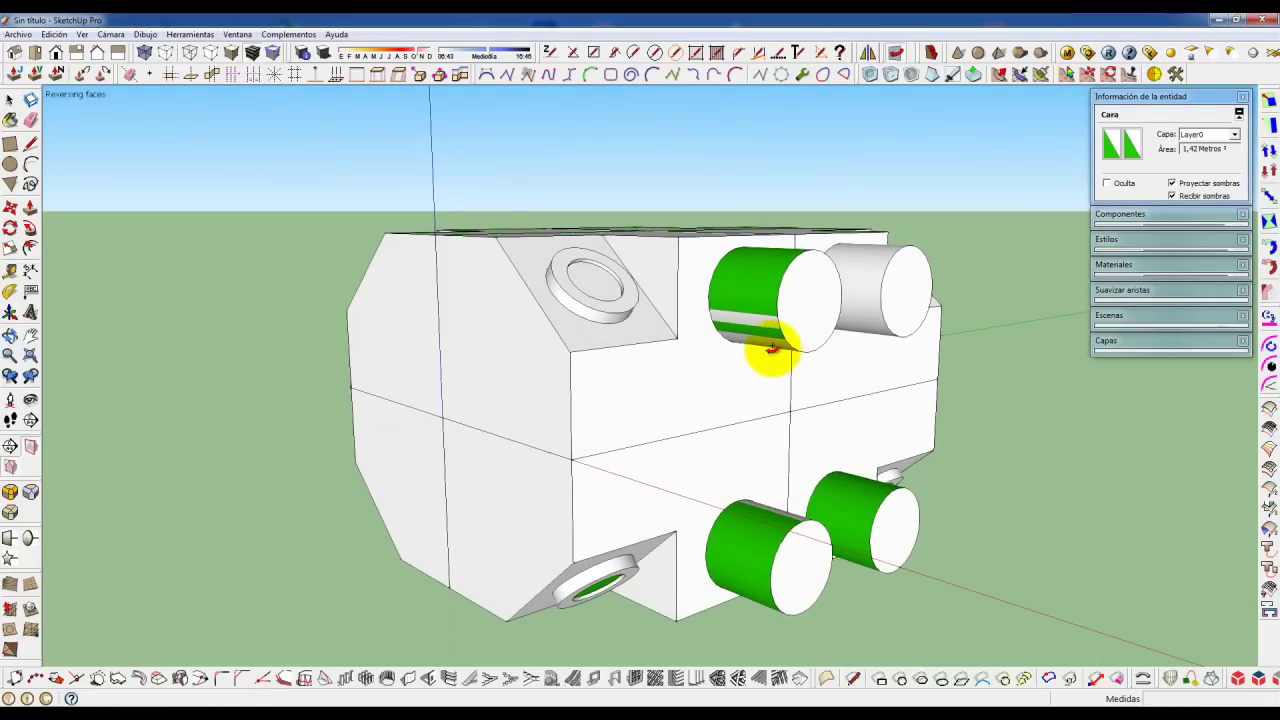
click(752, 312)
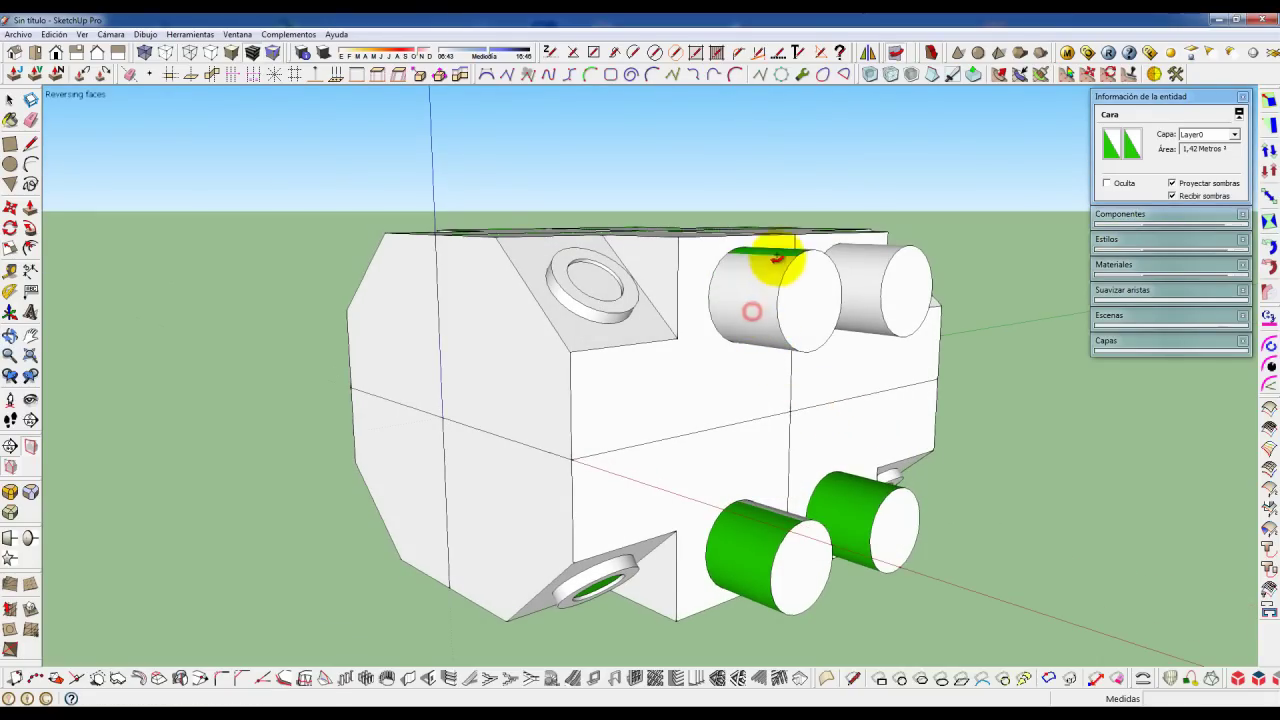
mouse_move(749, 271)
middle_down()
mouse_move(634, 414)
mouse_move(680, 392)
mouse_move(445, 272)
middle_up()
click(712, 390)
click(493, 281)
click(500, 287)
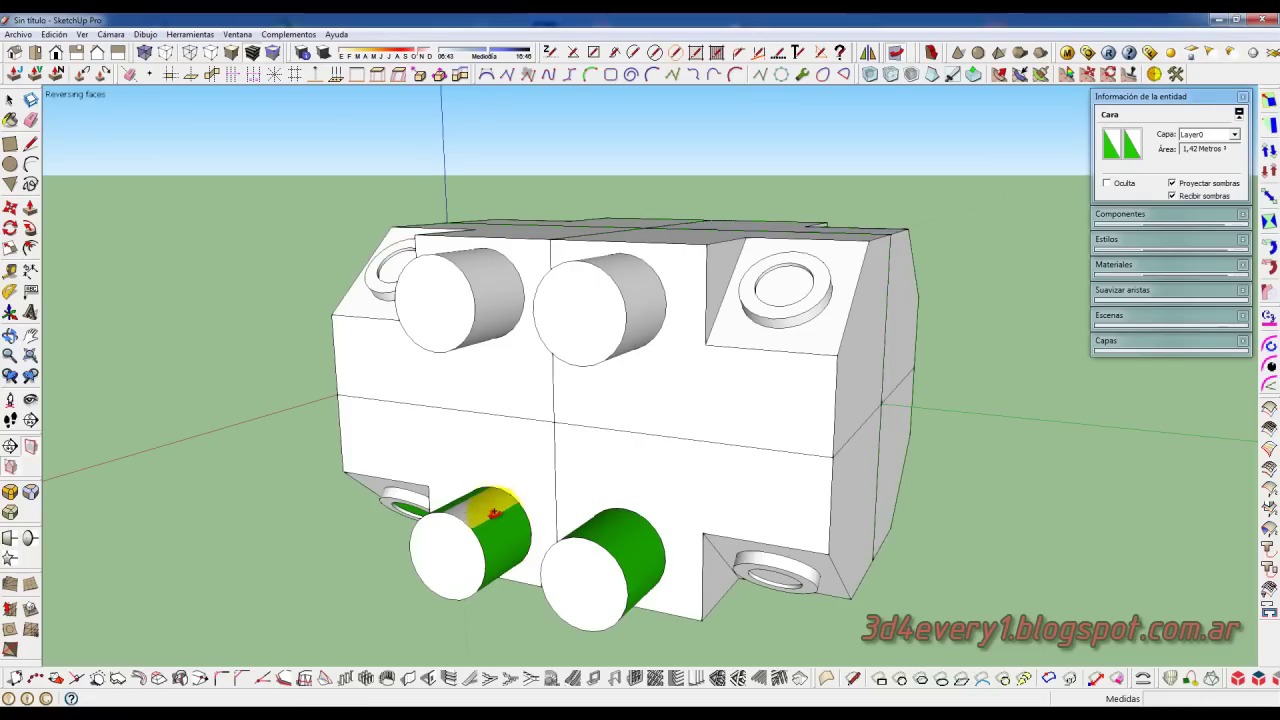
- Reverse the green side faces of the lower-left and lower-right cylinders to white
click(494, 516)
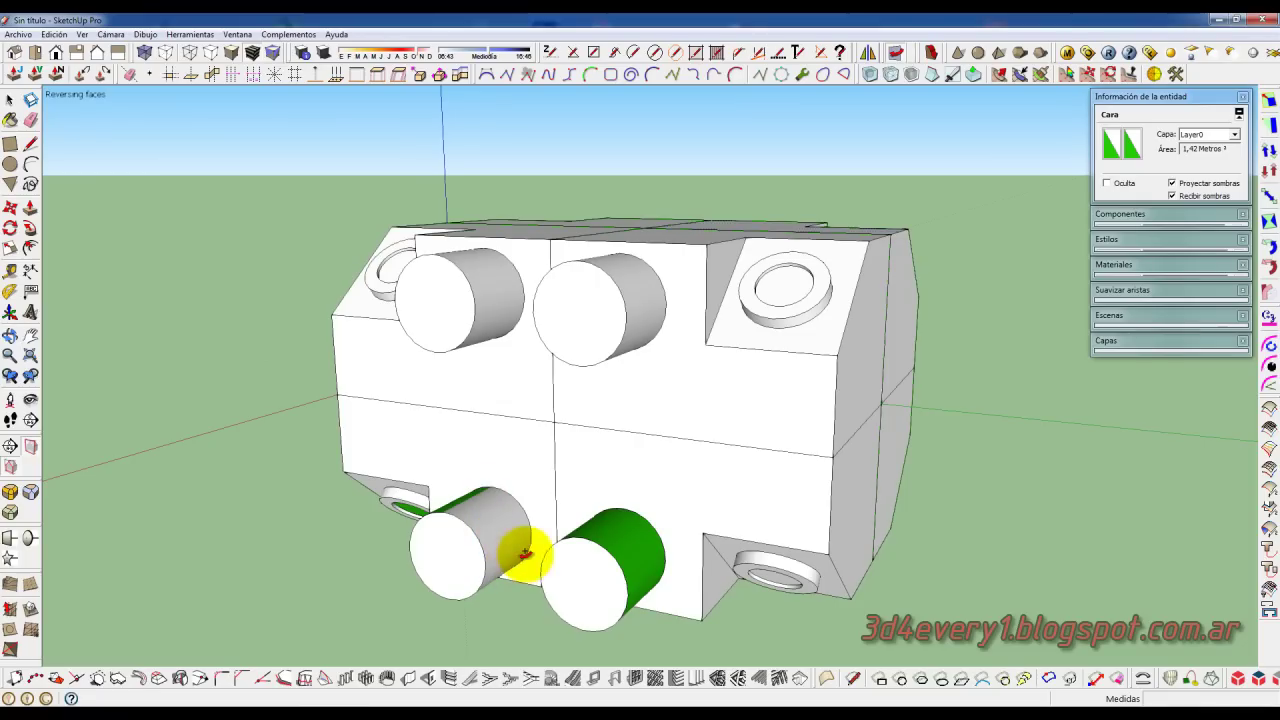
click(630, 550)
middle_drag(651, 586, 635, 308)
click(614, 430)
mouse_move(563, 443)
middle_down()
mouse_move(826, 435)
mouse_move(806, 455)
middle_up()
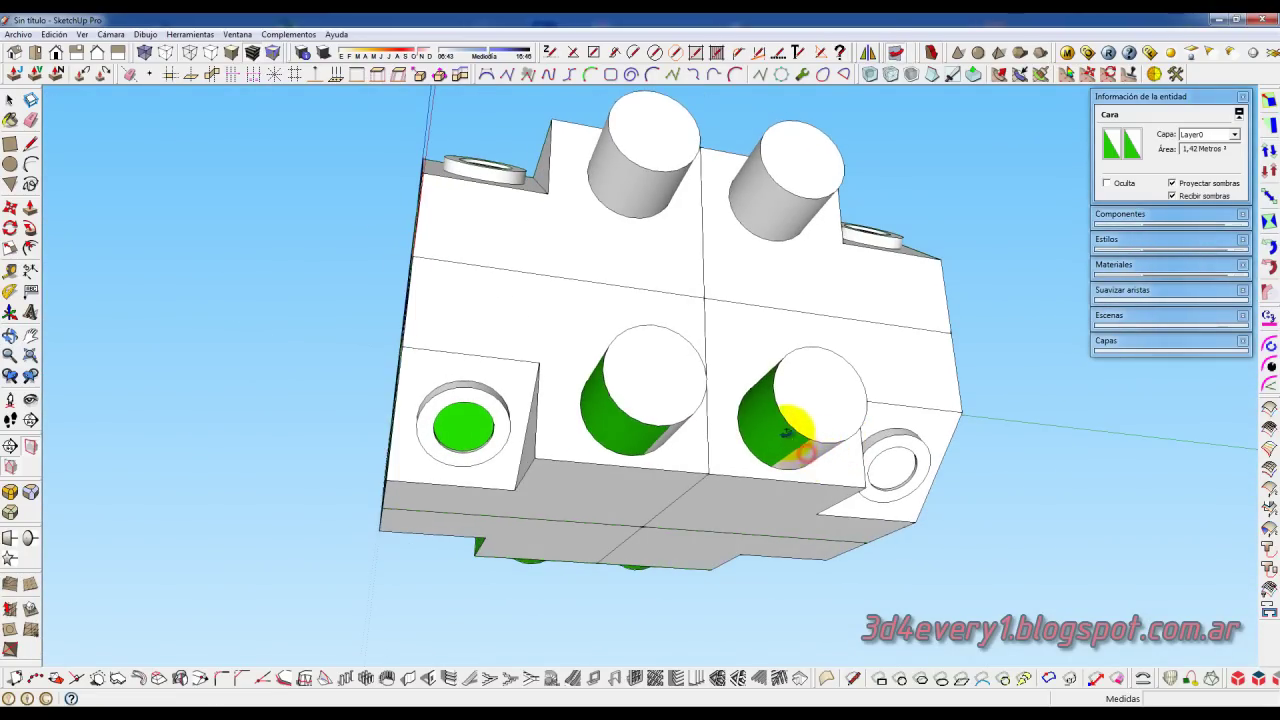
click(783, 425)
- Reverse the green hole disc, the left cylinder's end cap and the slot face
mouse_move(766, 380)
middle_down()
mouse_move(834, 506)
mouse_move(805, 478)
middle_up()
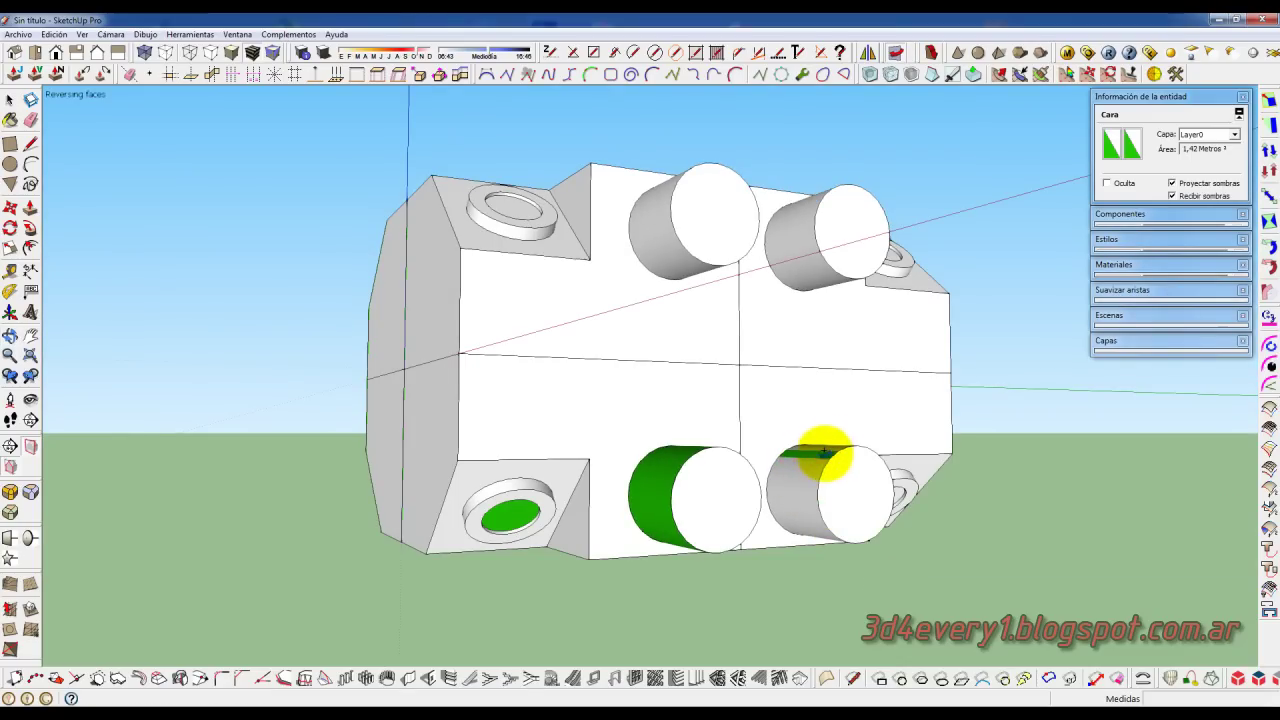
click(530, 512)
mouse_move(699, 378)
middle_down()
mouse_move(867, 468)
mouse_move(643, 400)
mouse_move(609, 366)
mouse_move(580, 380)
mouse_move(710, 414)
mouse_move(606, 466)
mouse_move(663, 366)
mouse_move(617, 487)
middle_up()
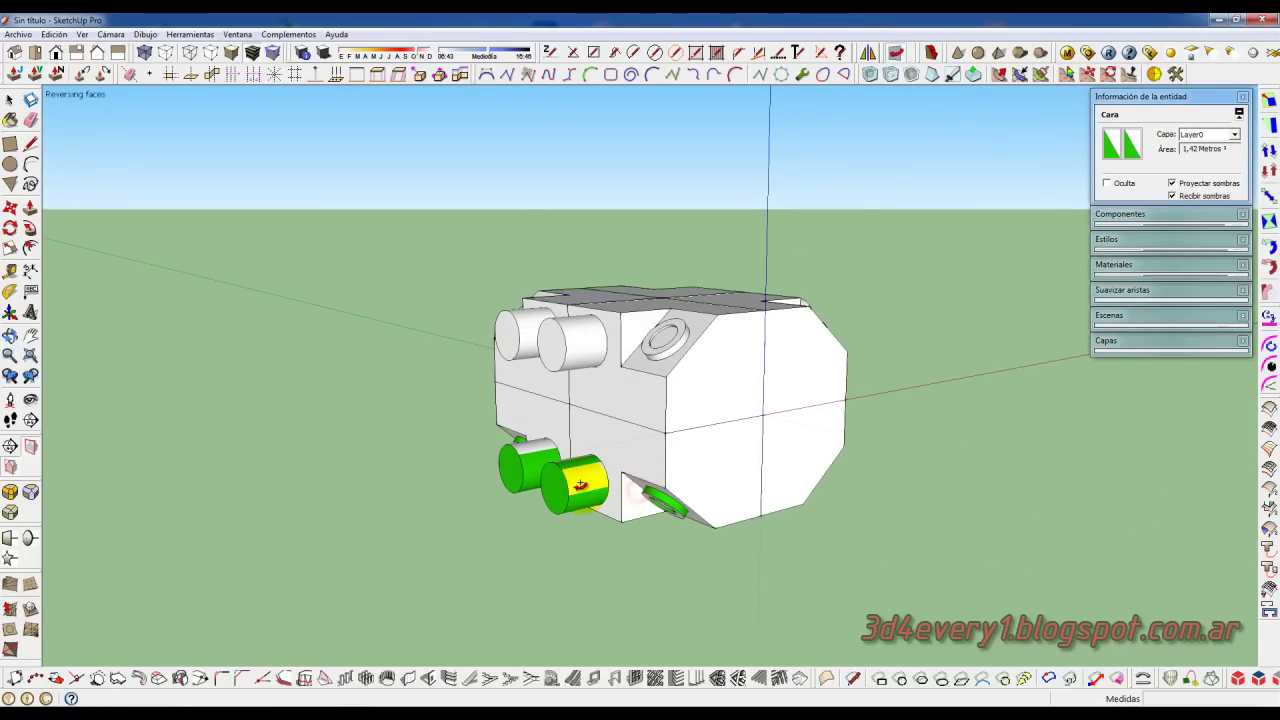
click(522, 467)
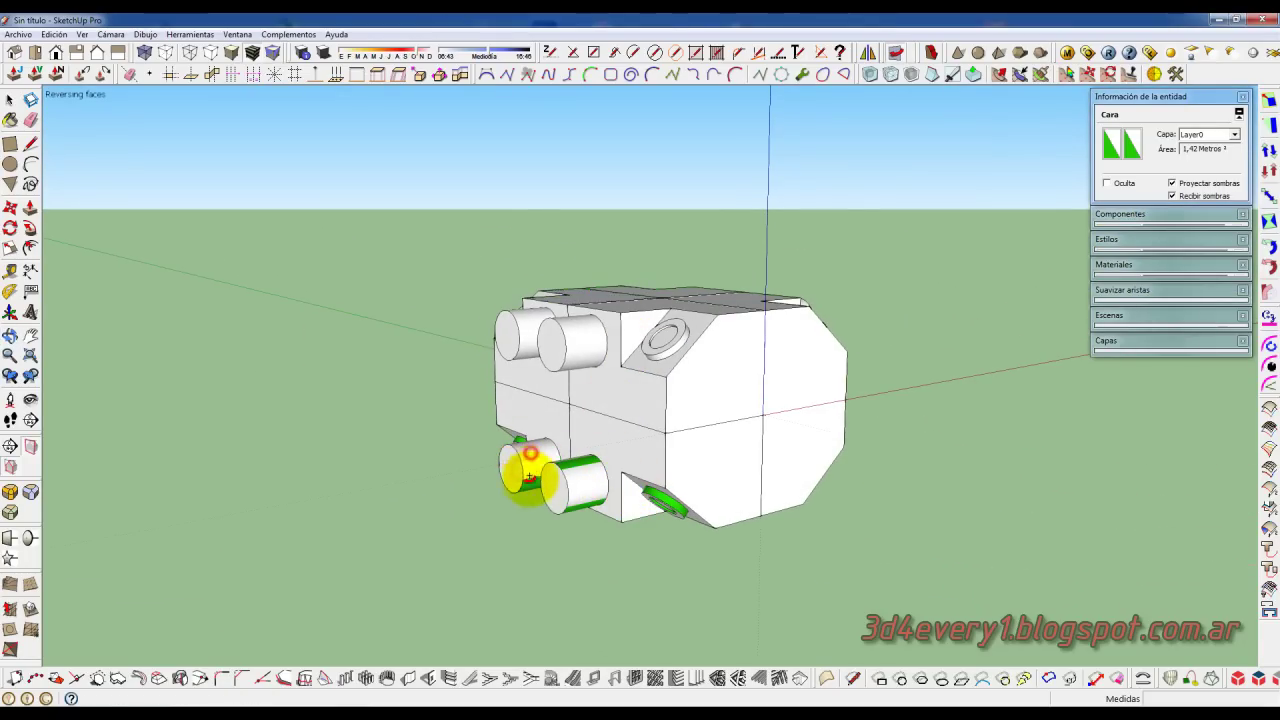
click(668, 499)
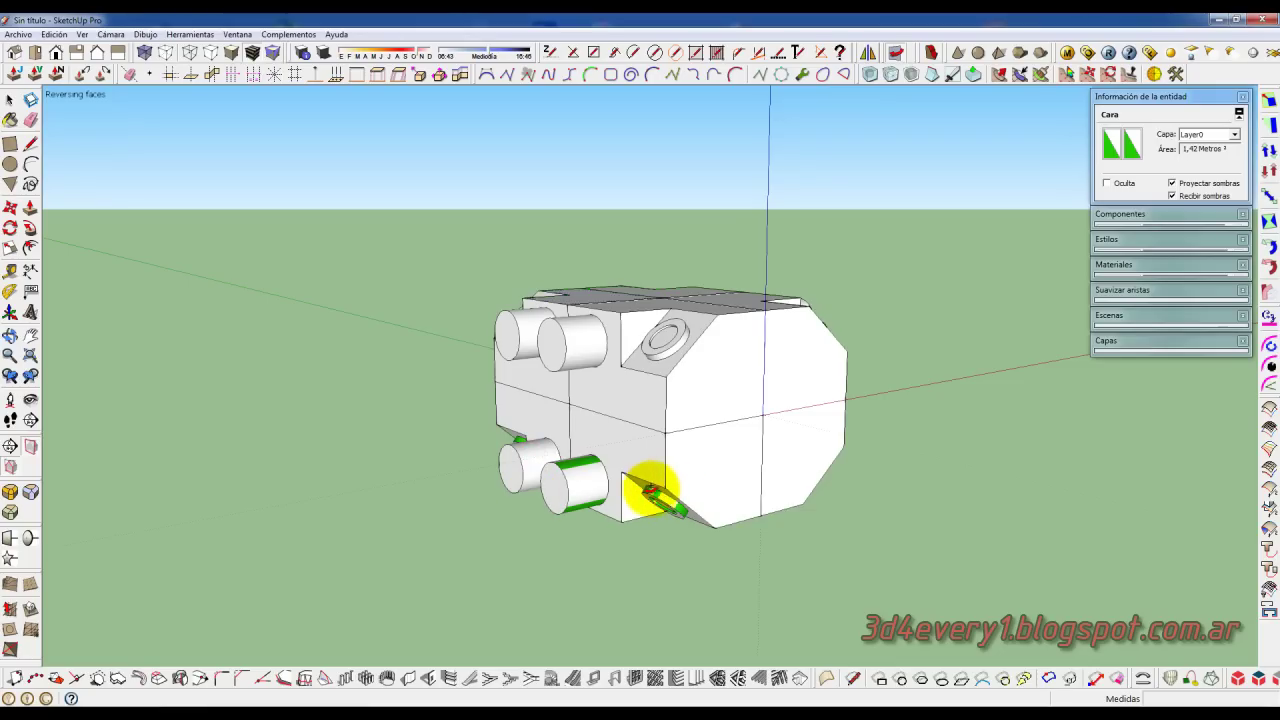
- Orbit and zoom in to a close view of the small ring slot
mouse_move(563, 363)
middle_down()
mouse_move(863, 423)
mouse_move(658, 433)
mouse_move(700, 434)
mouse_move(686, 486)
middle_up()
scroll(577, 488, up, 3)
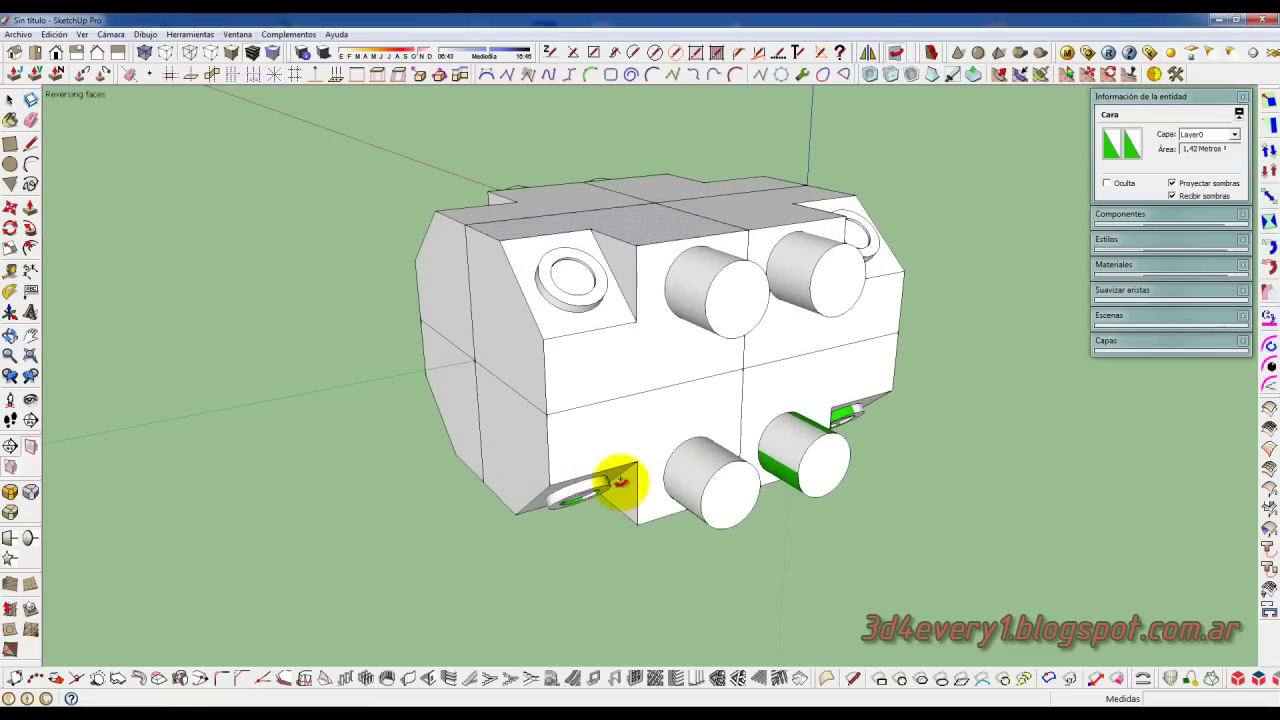
middle_drag(581, 497, 591, 420)
scroll(600, 466, up, 3)
scroll(600, 467, up, 3)
scroll(624, 440, down, 2)
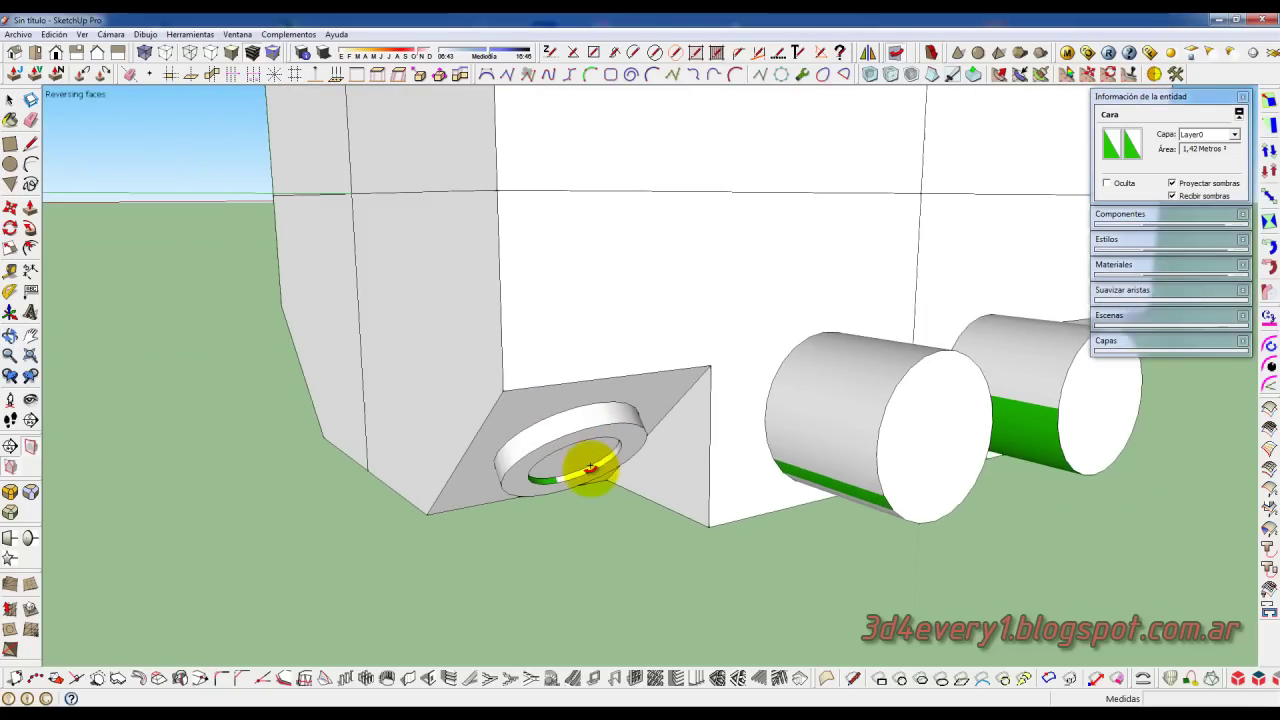